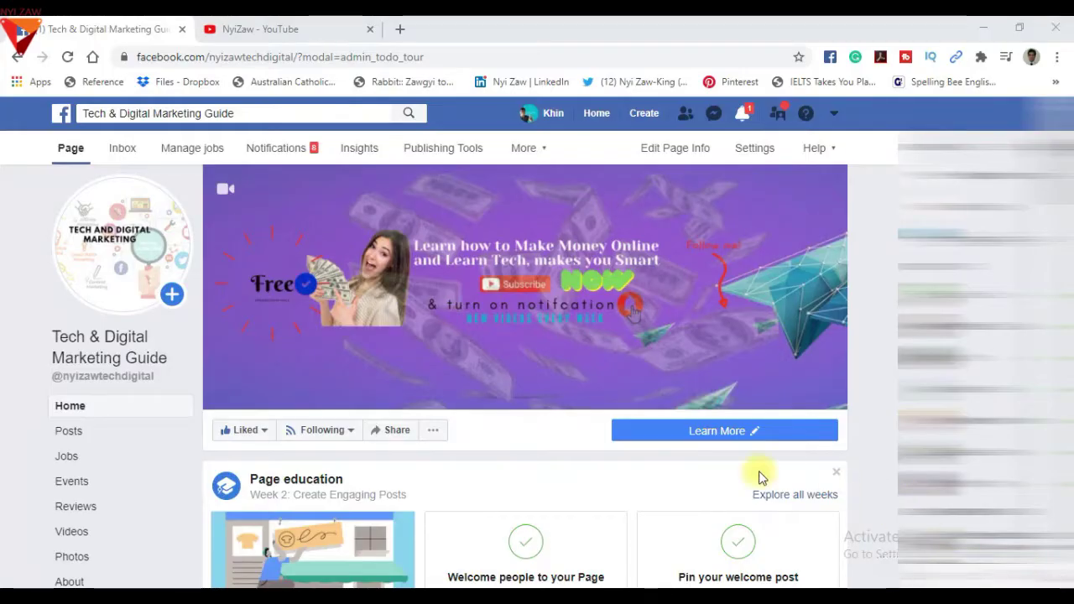
Switch to Photos and view the example picture of a page's Add a Button call-to-action.
mouse_move(696, 446)
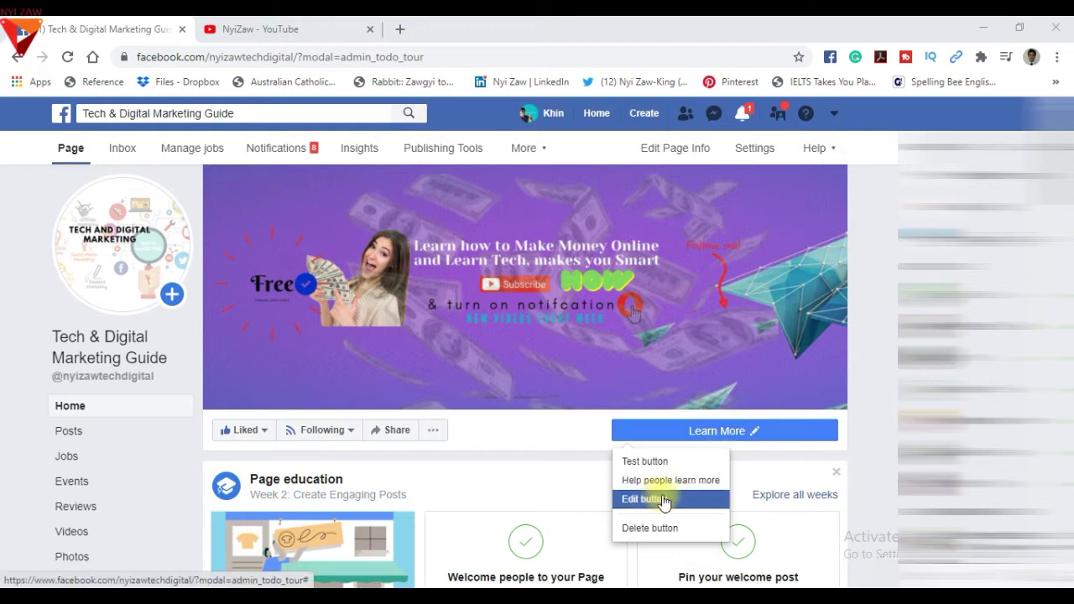
mouse_move(713, 597)
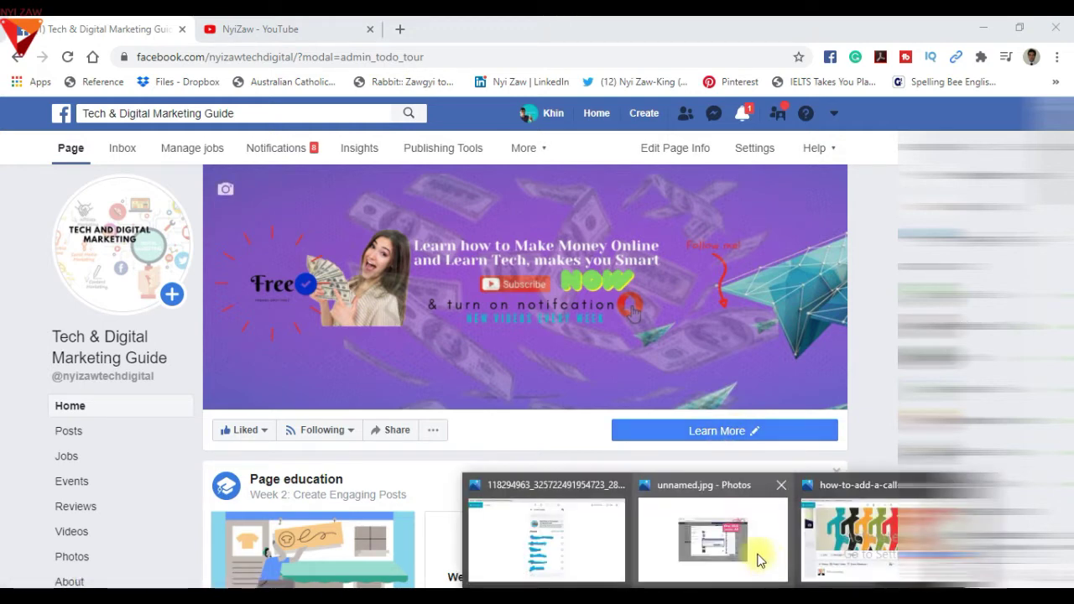
left_click(837, 527)
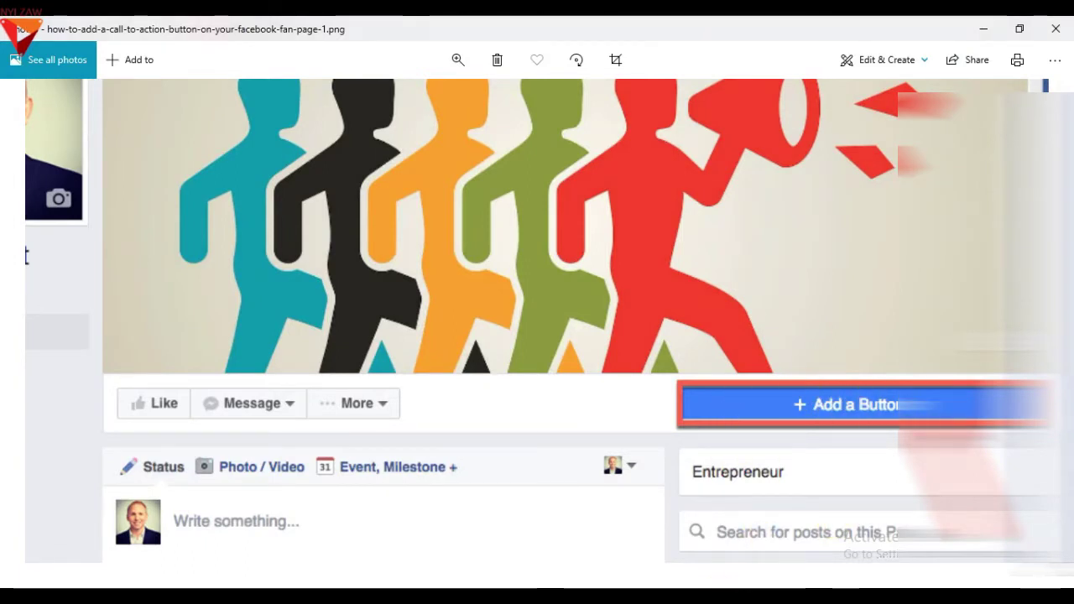
Switch back to the Facebook page in Chrome and open its Learn More button for editing.
key("alt+Tab")
left_click(701, 431)
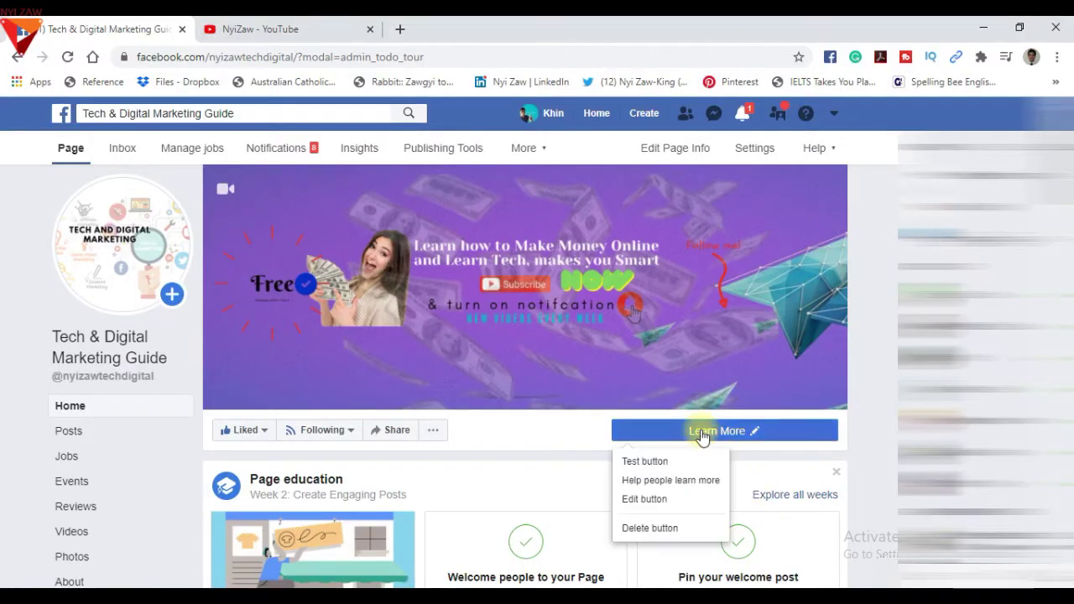
left_click(640, 500)
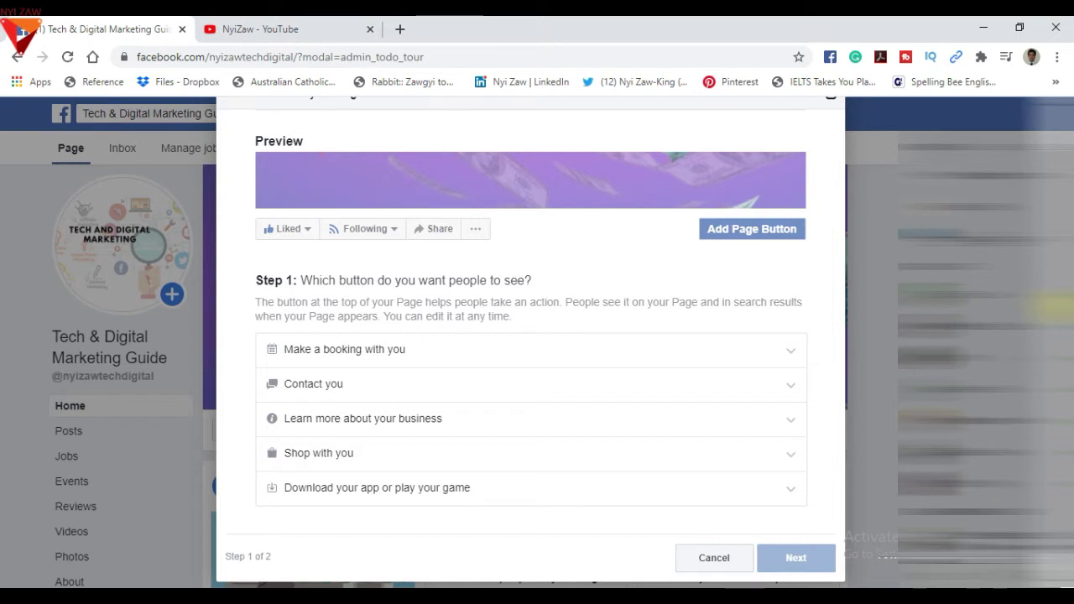
Examine the button types offered for booking, contact, learning about the business, shopping, and apps or games.
scroll(530, 336, "down", 1)
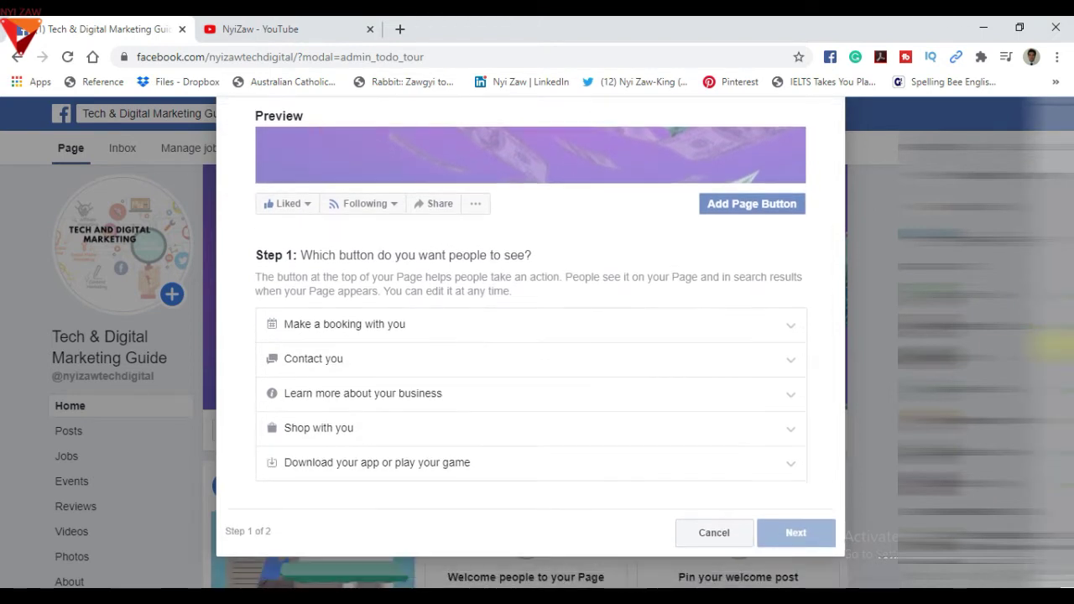
left_click(430, 324)
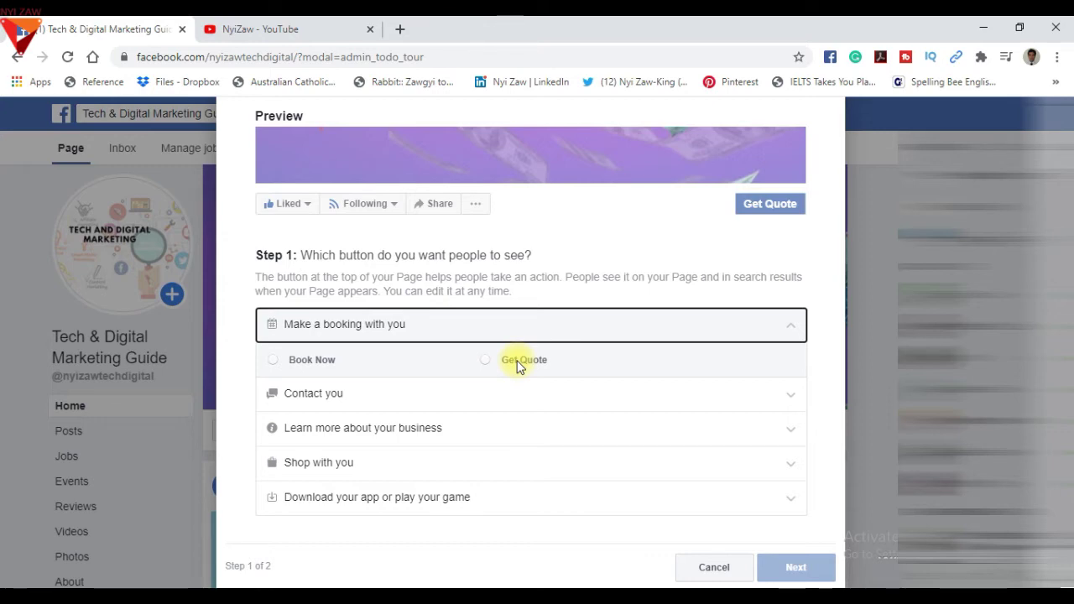
left_click(402, 402)
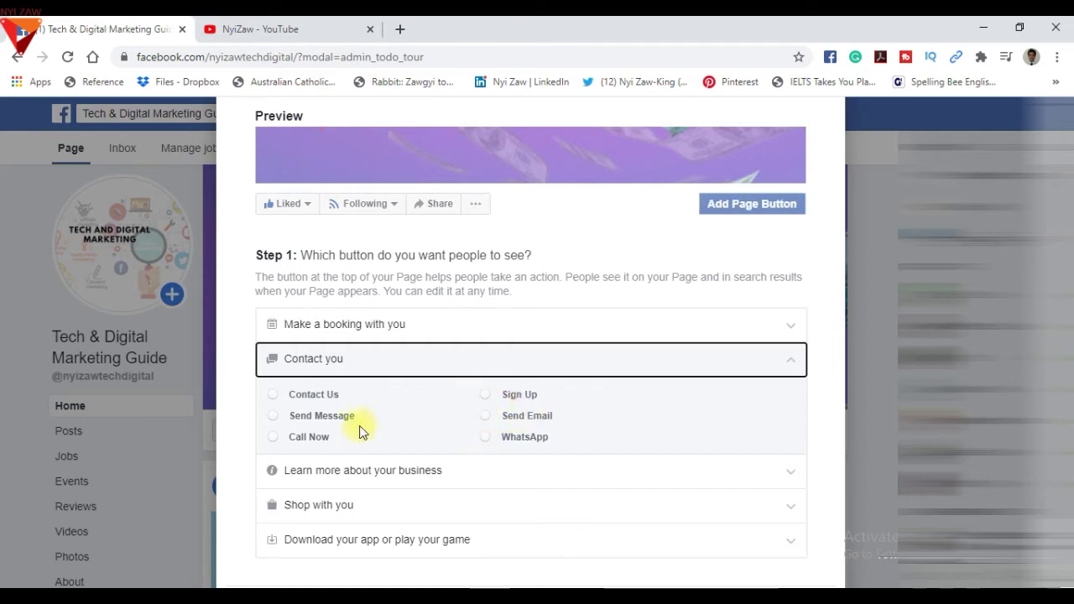
left_click(433, 470)
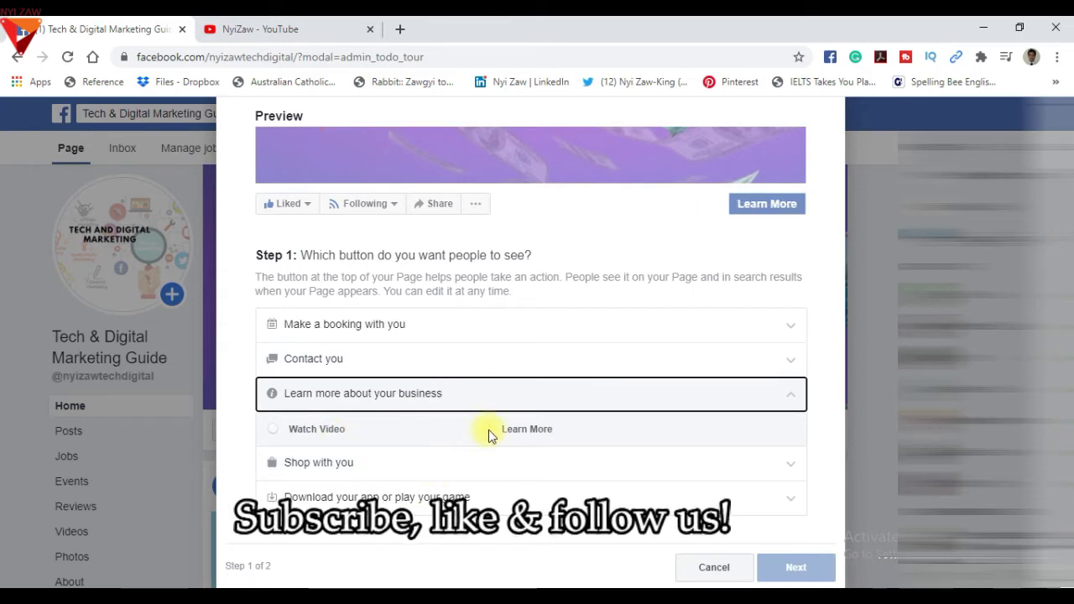
left_click(355, 462)
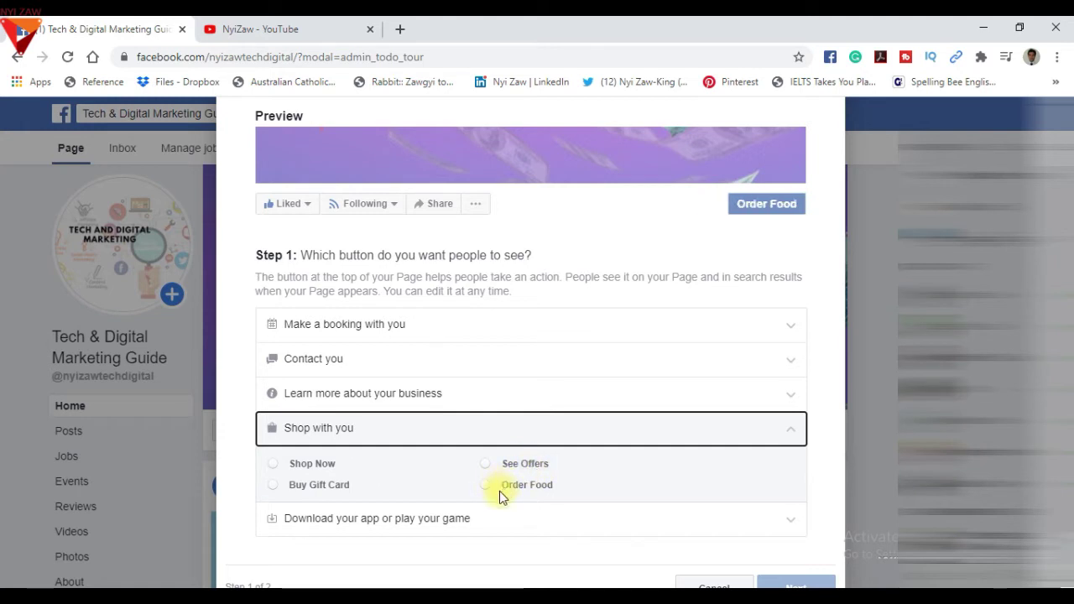
left_click(360, 517)
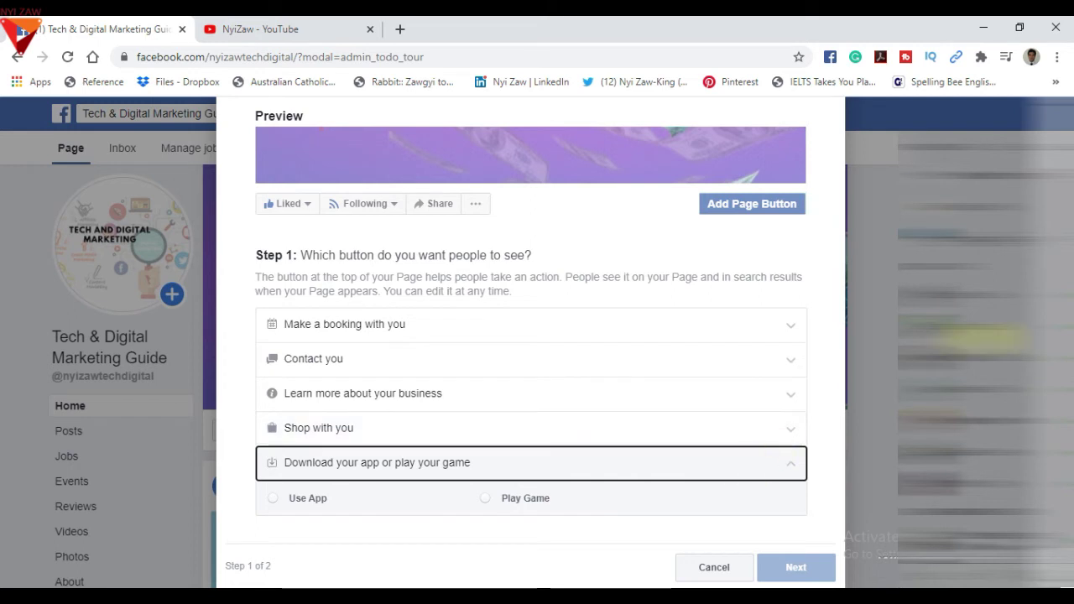
scroll(531, 352, "up", 2)
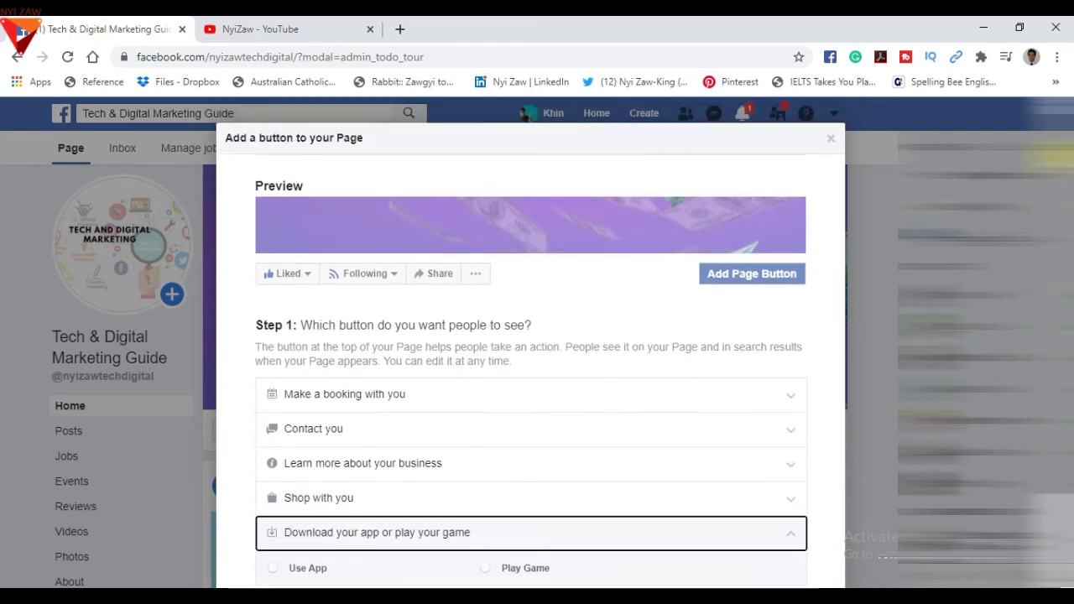
scroll(530, 353, "down", 1)
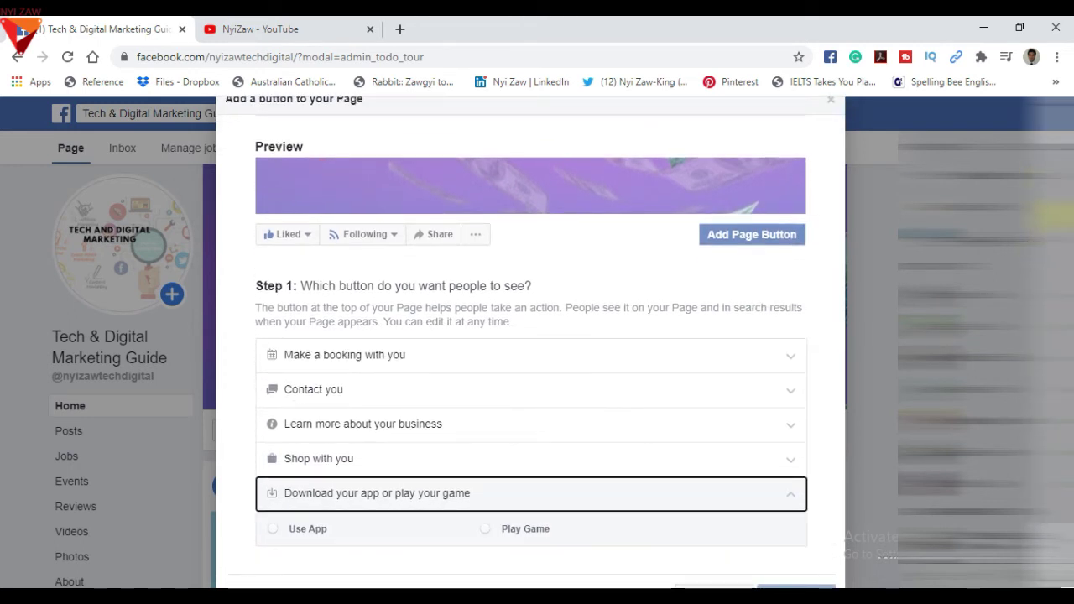
scroll(530, 352, "up", 1)
scroll(530, 352, "down", 1)
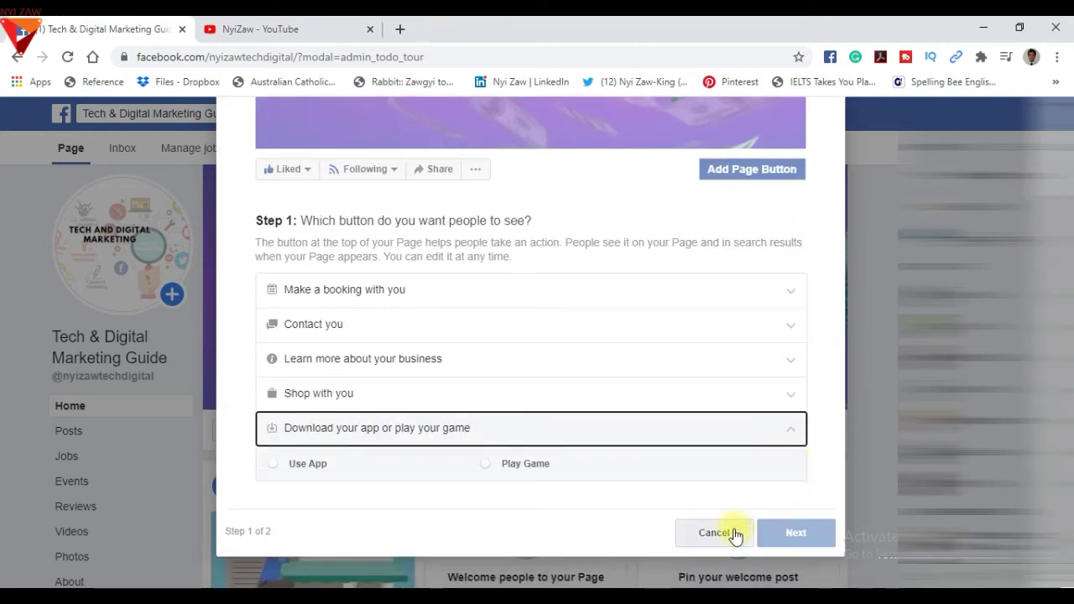
scroll(530, 335, "up", 3)
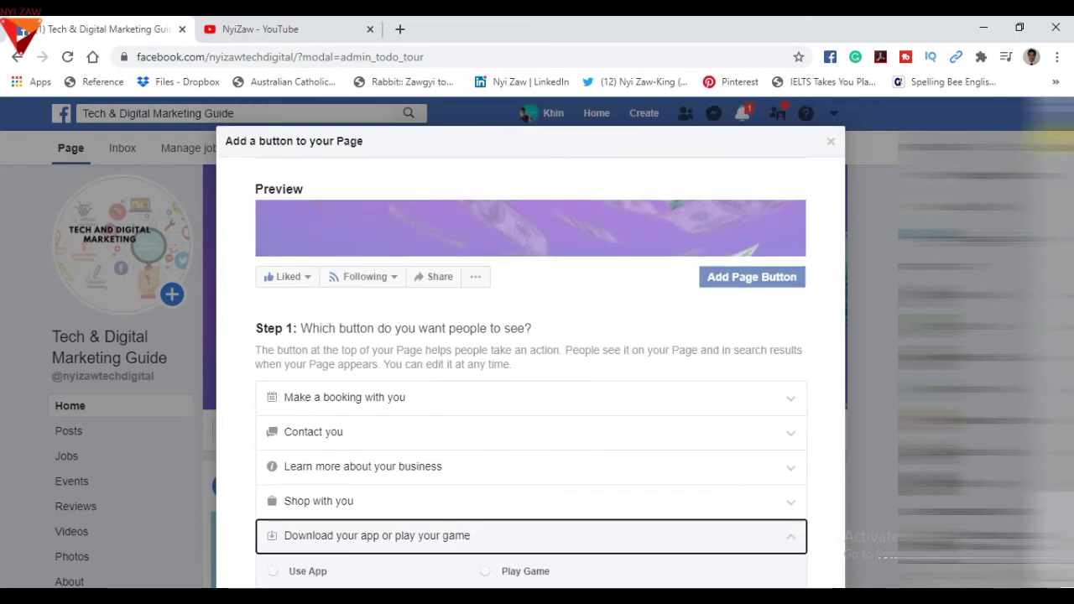
scroll(503, 419, "down", 2)
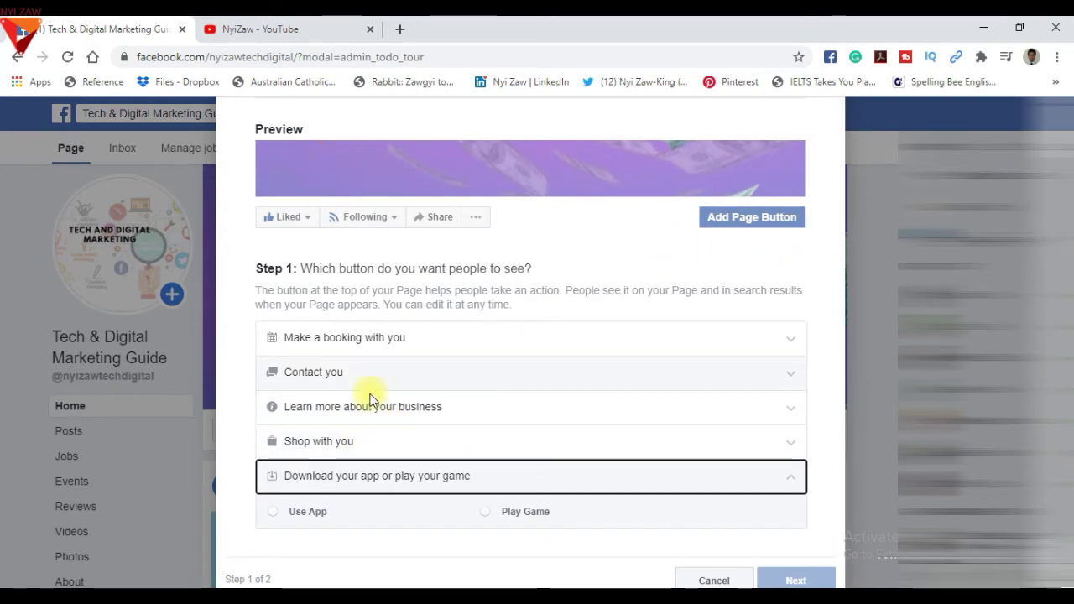
Choose Watch Video under "Learn more about your business" as the page button and continue to the destination step.
left_click(367, 408)
left_click(273, 444)
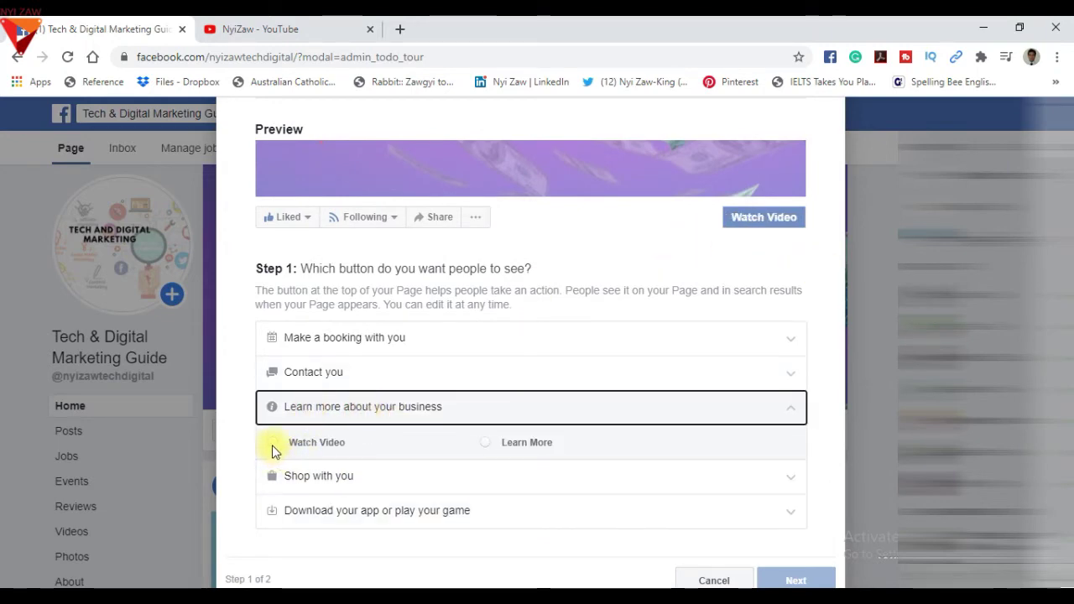
left_click(273, 444)
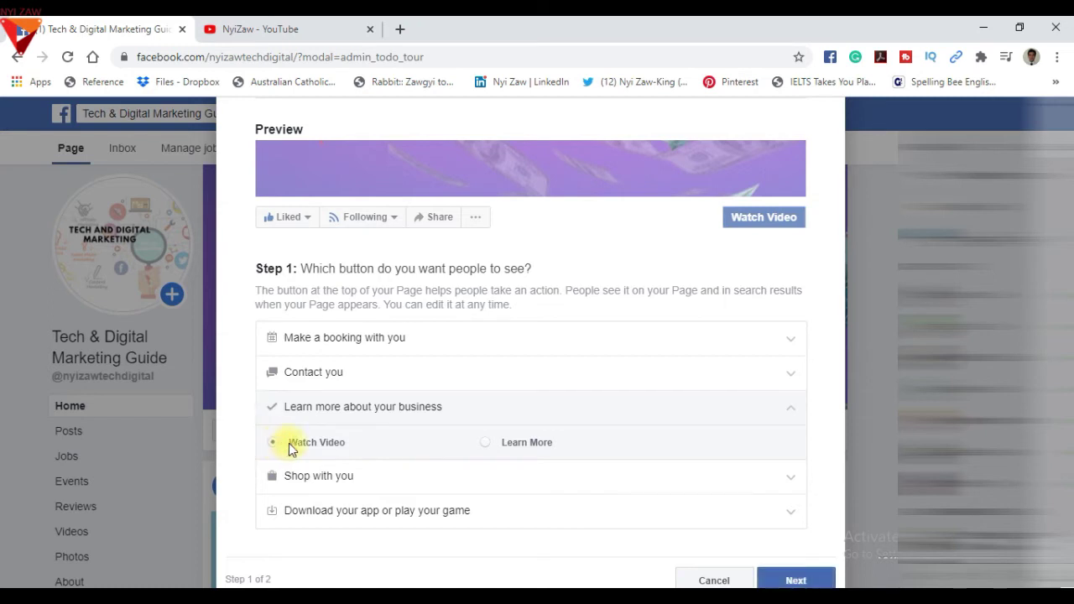
scroll(785, 553, "down", 1)
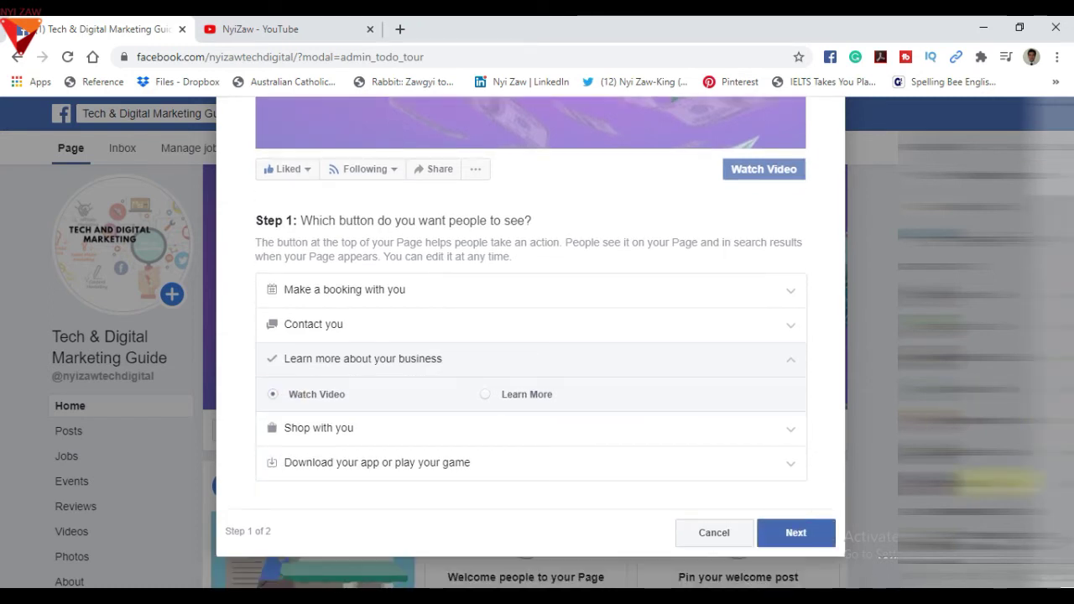
left_click(800, 535)
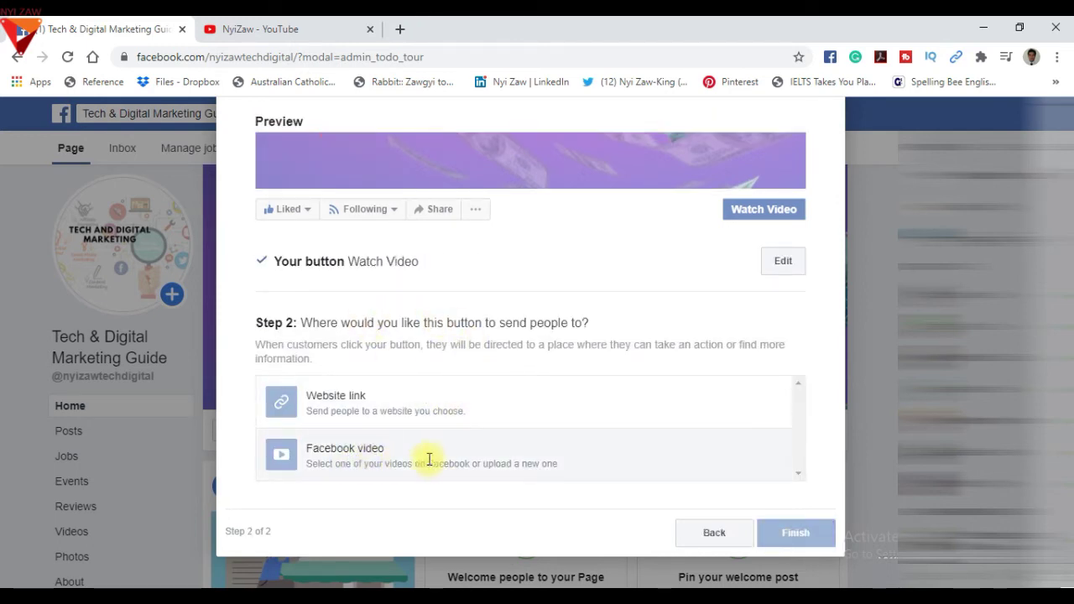
Save the Facebook video "Download Brave The ..." as the button's destination and go back to the destination choices.
left_click(470, 451)
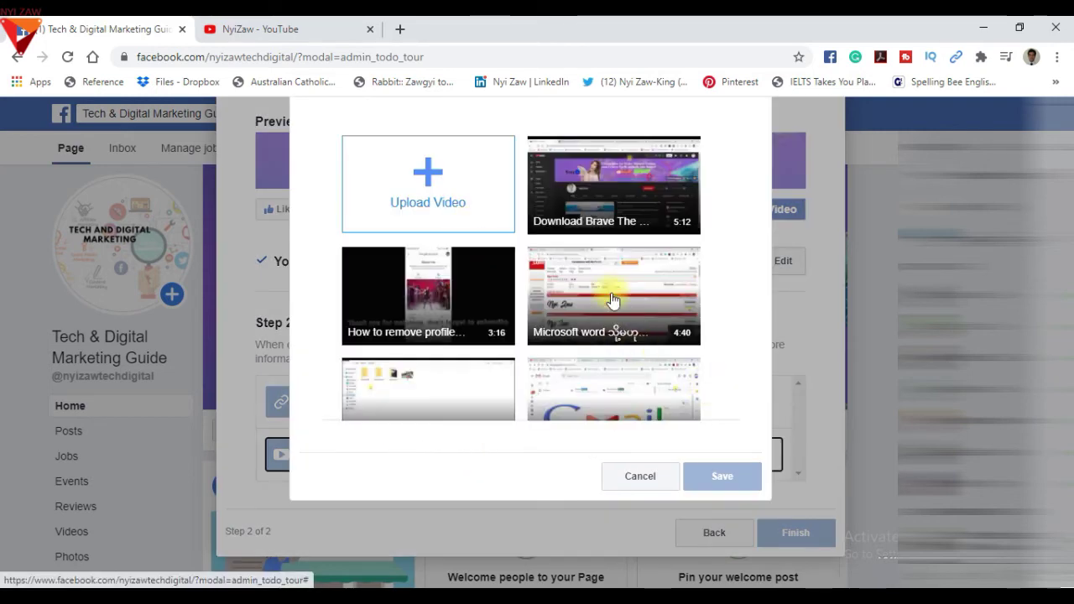
left_click(606, 209)
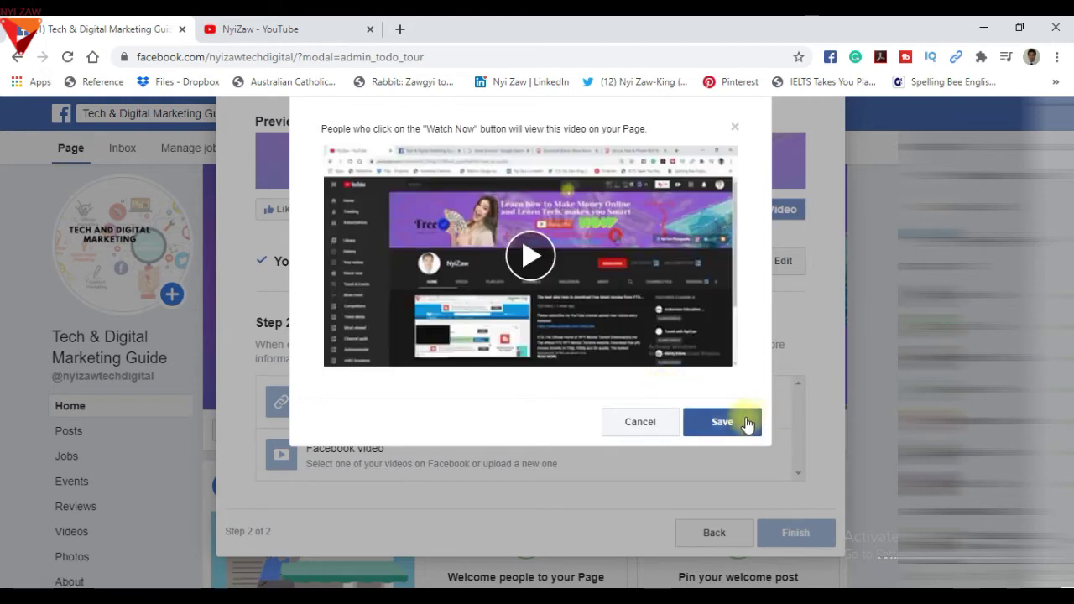
left_click(721, 423)
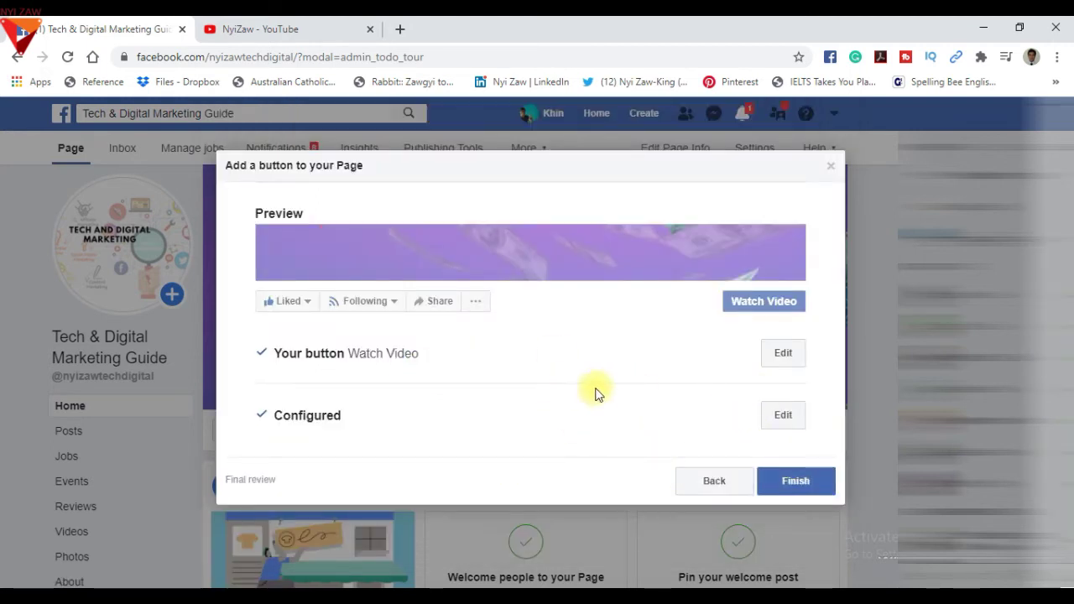
left_click(699, 477)
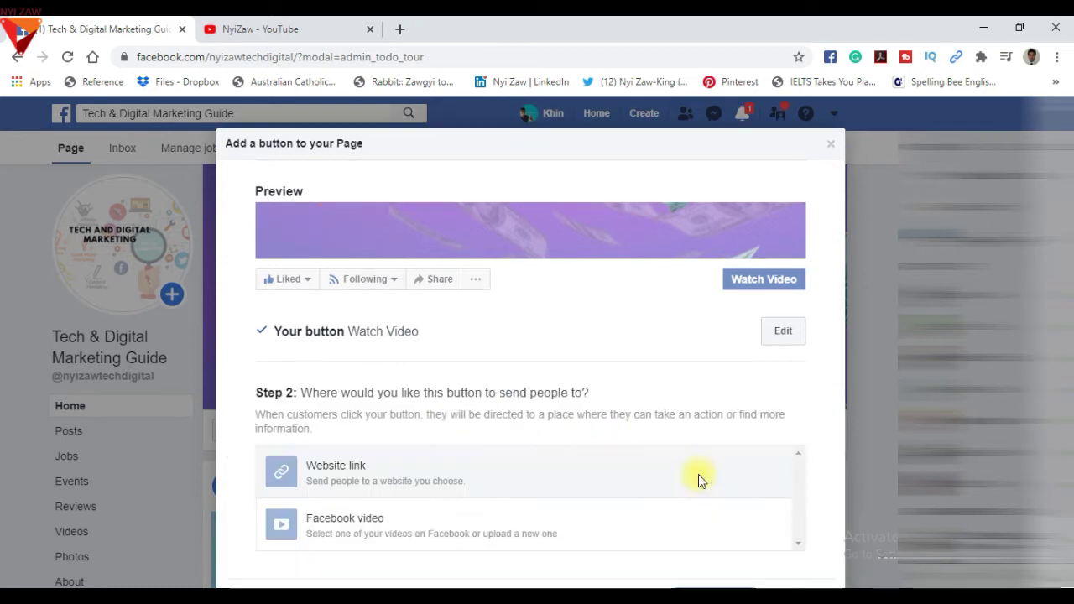
Look at the website link option for the button's destination and cancel it without entering a link.
left_click(420, 478)
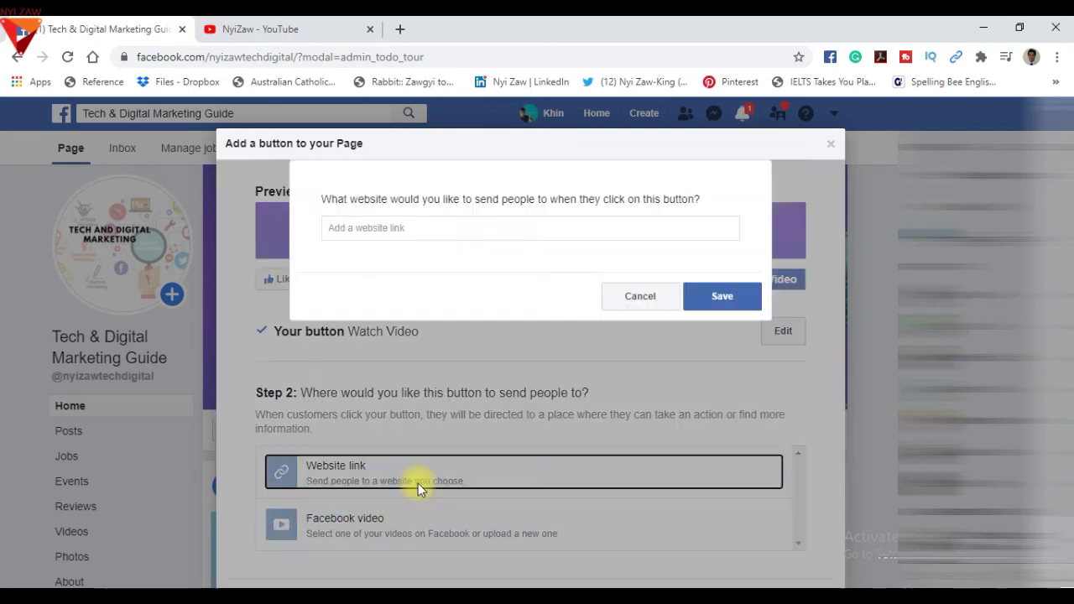
left_click(506, 224)
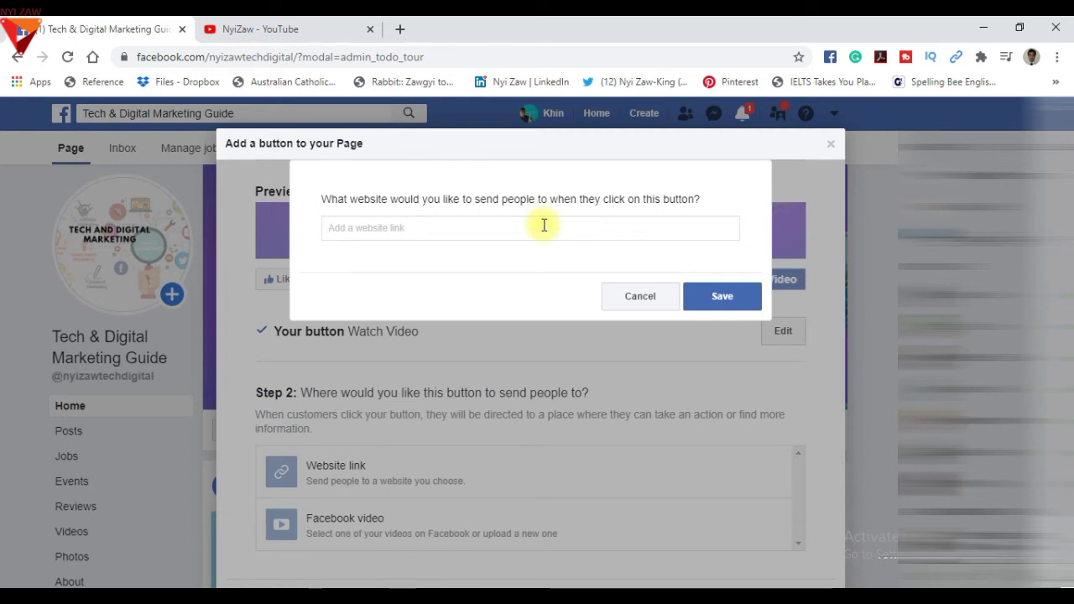
left_click(637, 298)
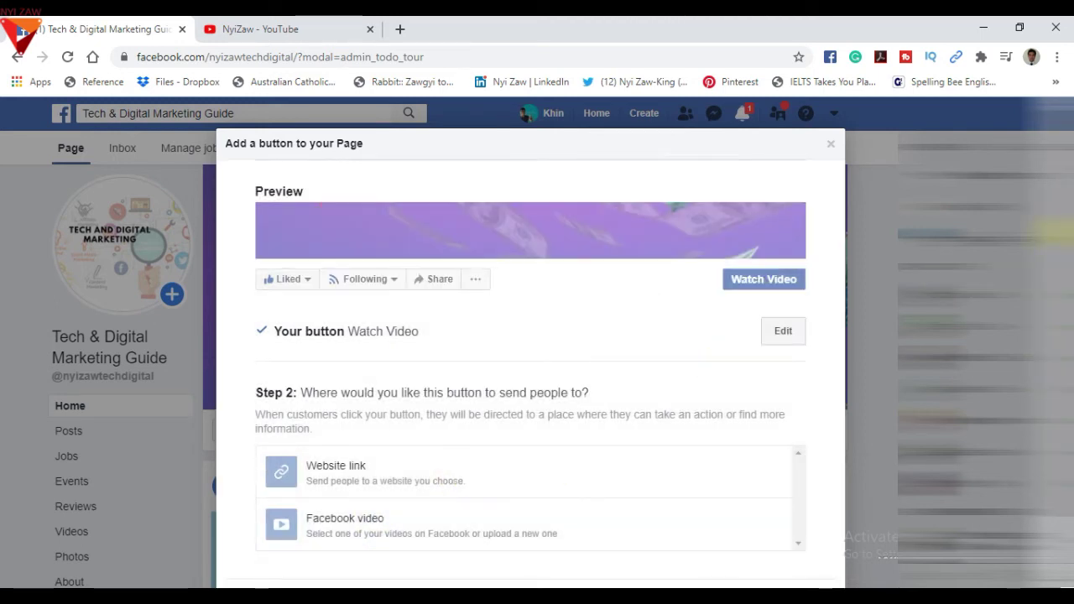
Set the Facebook video showing the NyiZaw YouTube channel as the Watch Video button's destination and finish the button setup.
scroll(647, 489, "down", 1)
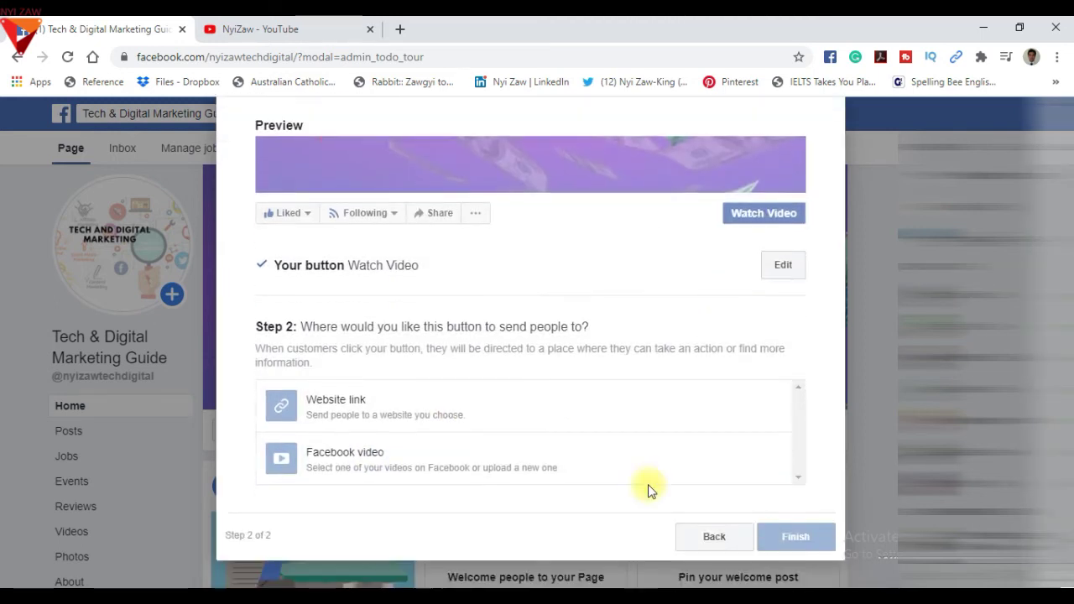
left_click(417, 471)
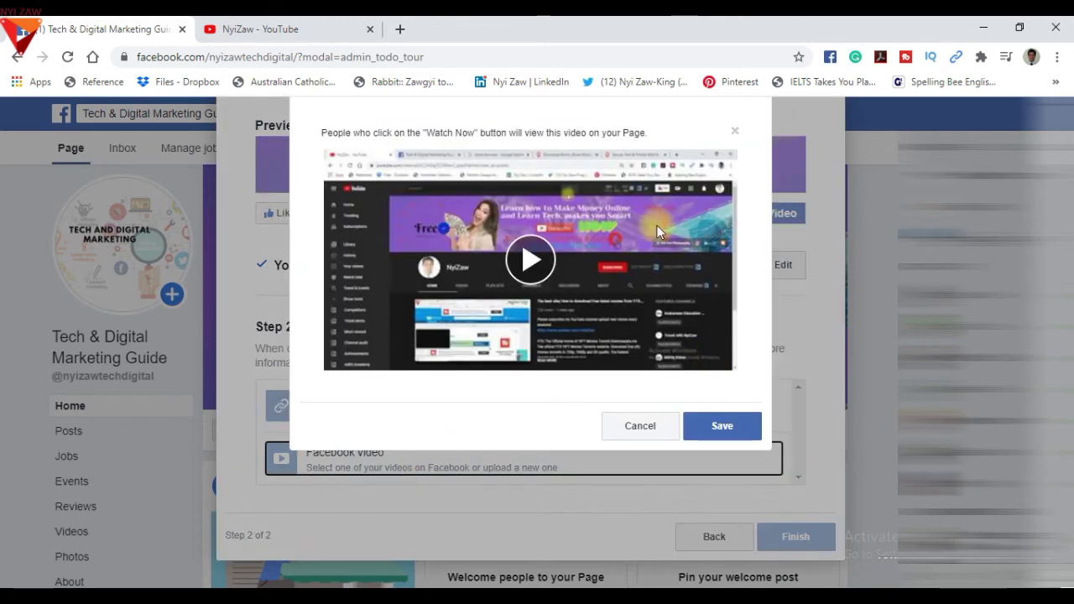
left_click(724, 425)
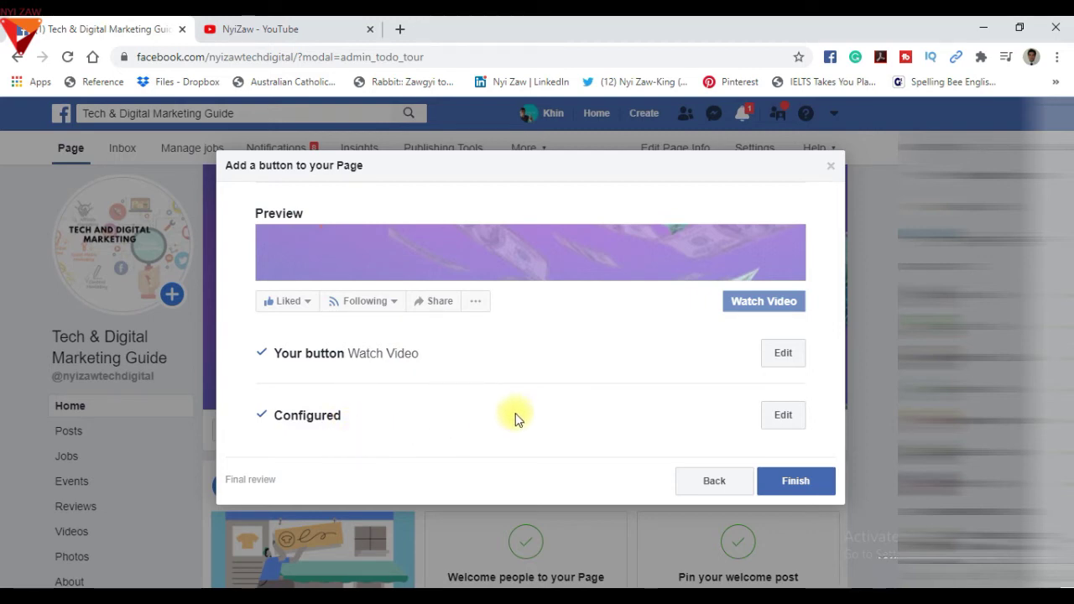
left_click(798, 481)
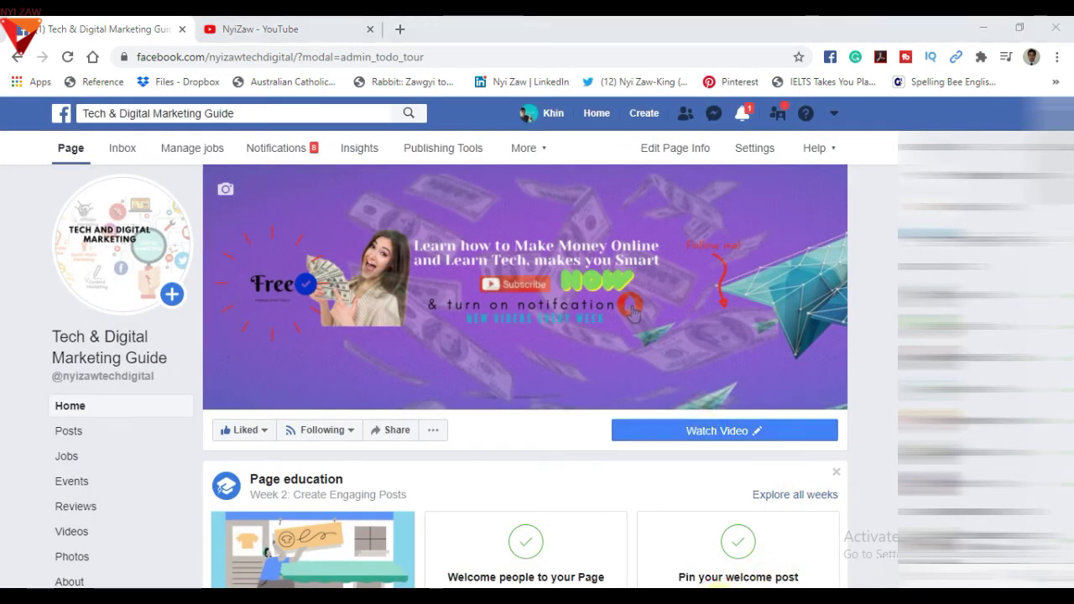
Switch to Photos, open the Invite People screenshot and enlarge its friends list with the selection checkboxes.
mouse_move(741, 576)
mouse_move(758, 538)
left_click(842, 492)
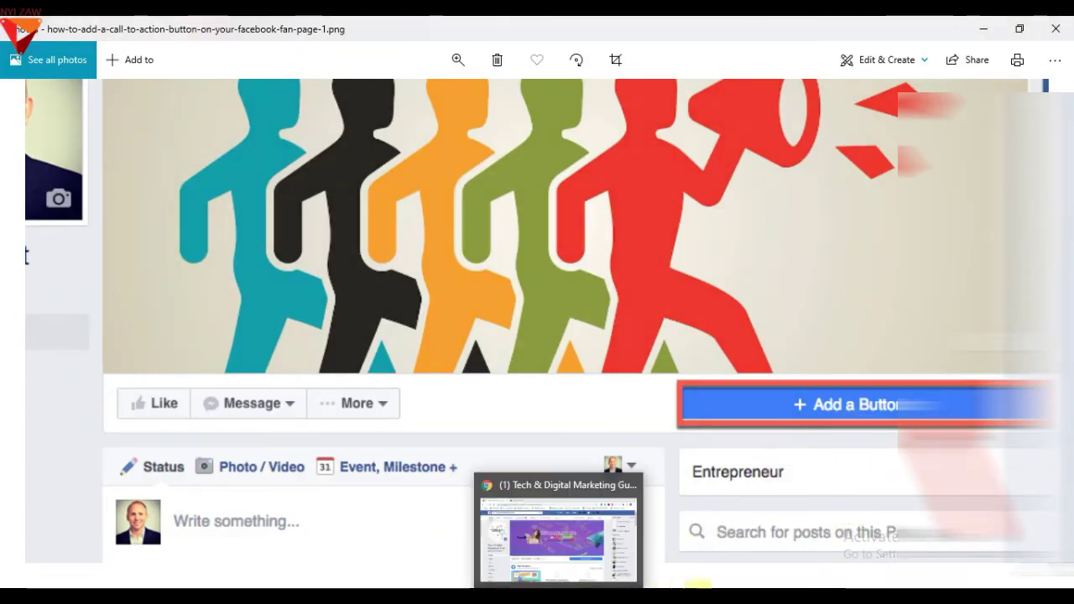
mouse_move(736, 596)
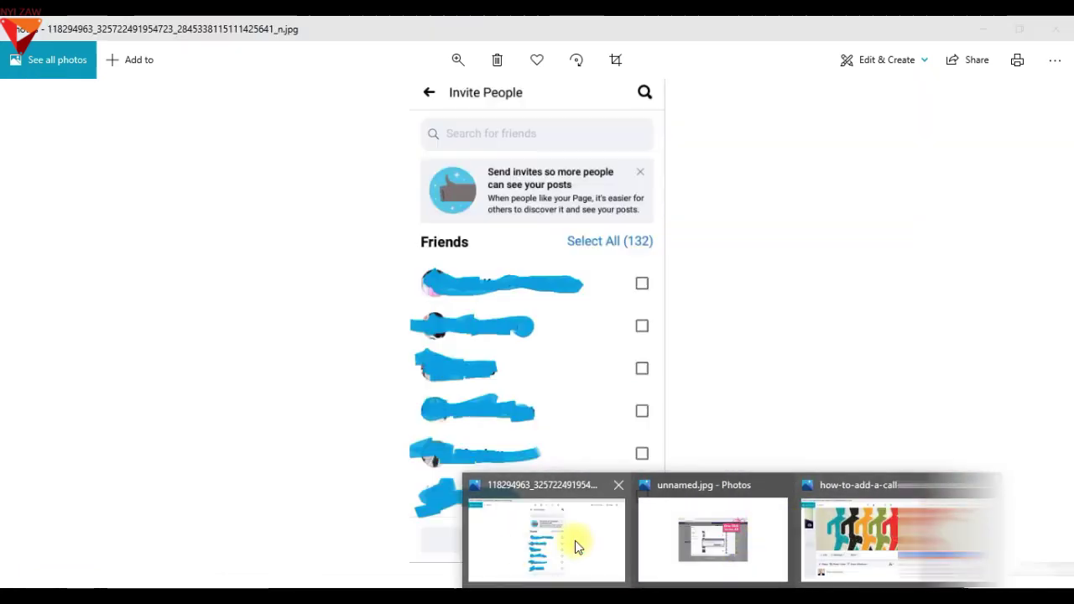
left_click(575, 540)
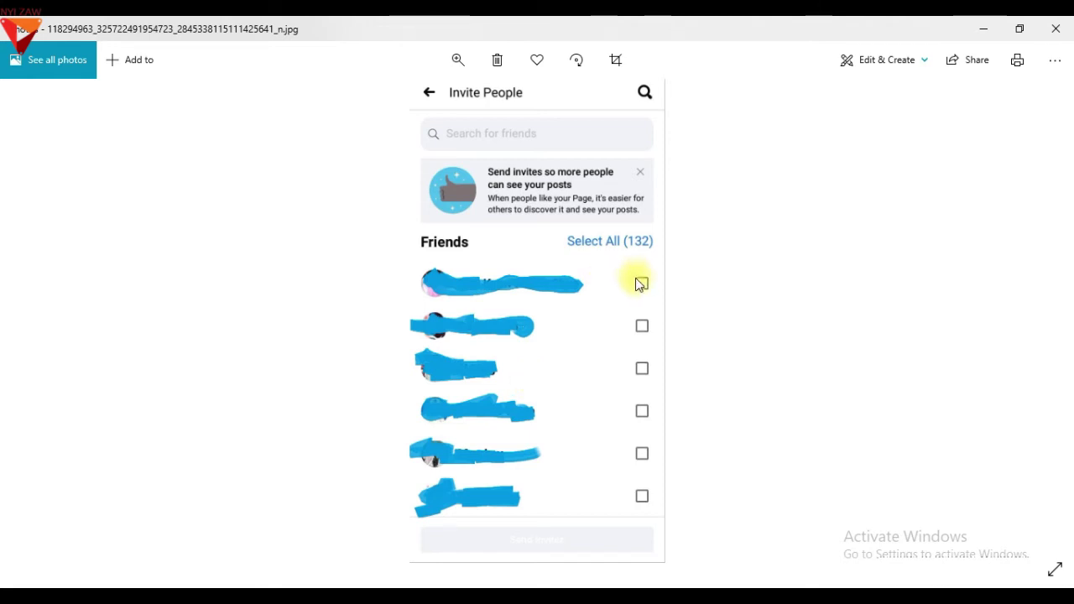
scroll(642, 286, "up", 2)
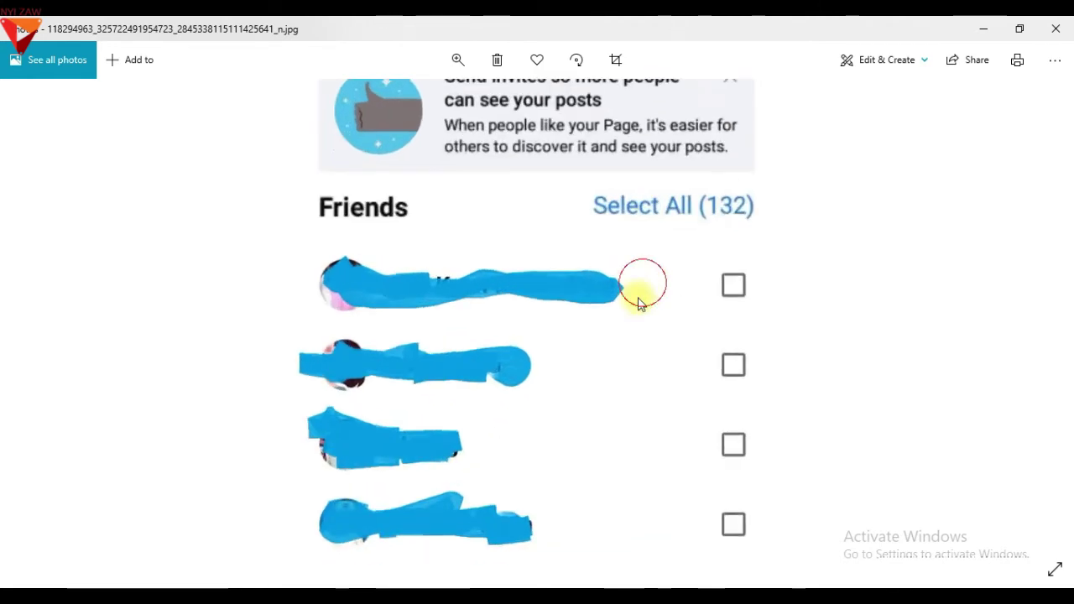
Browse the Invite People screenshots and return to the one with three friends selected and the Send Invites(3) option.
scroll(646, 307, "down", 2)
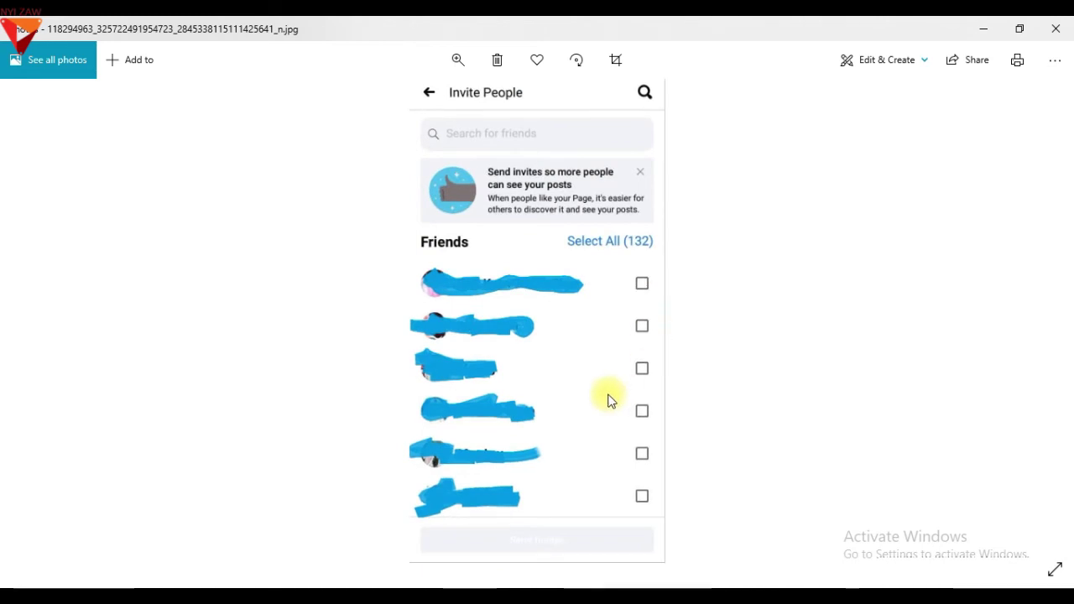
key("Right")
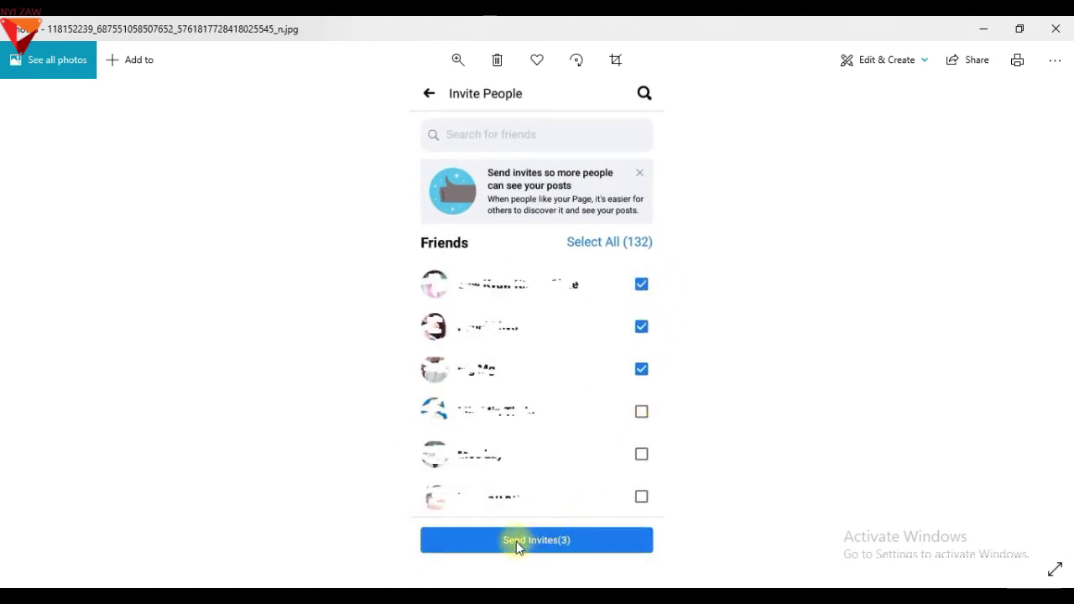
key("Right")
key("Right")
key("Left")
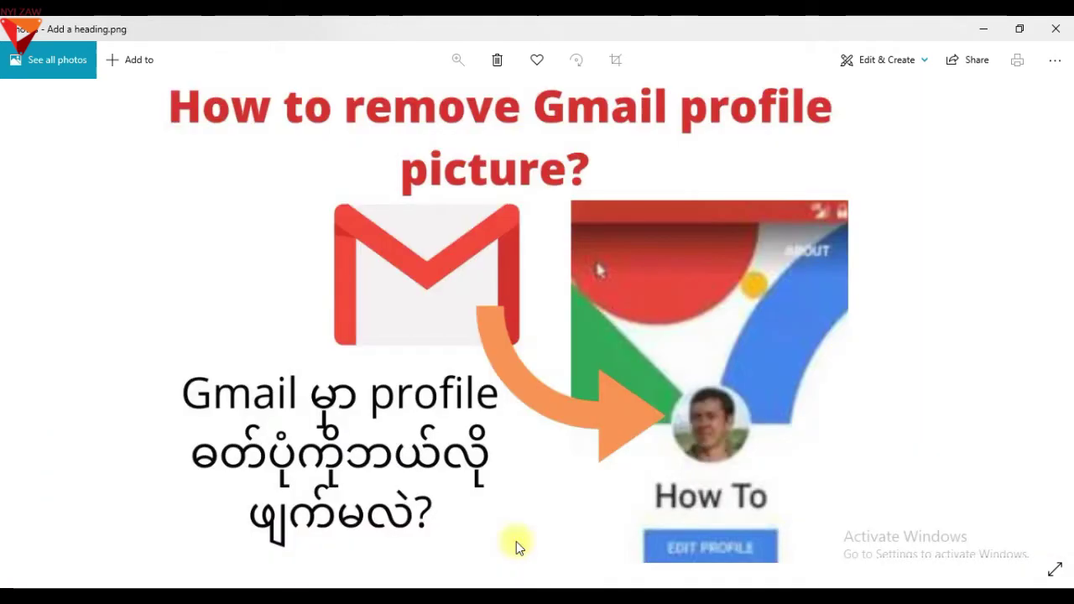
key("Right")
key("Right")
key("Left")
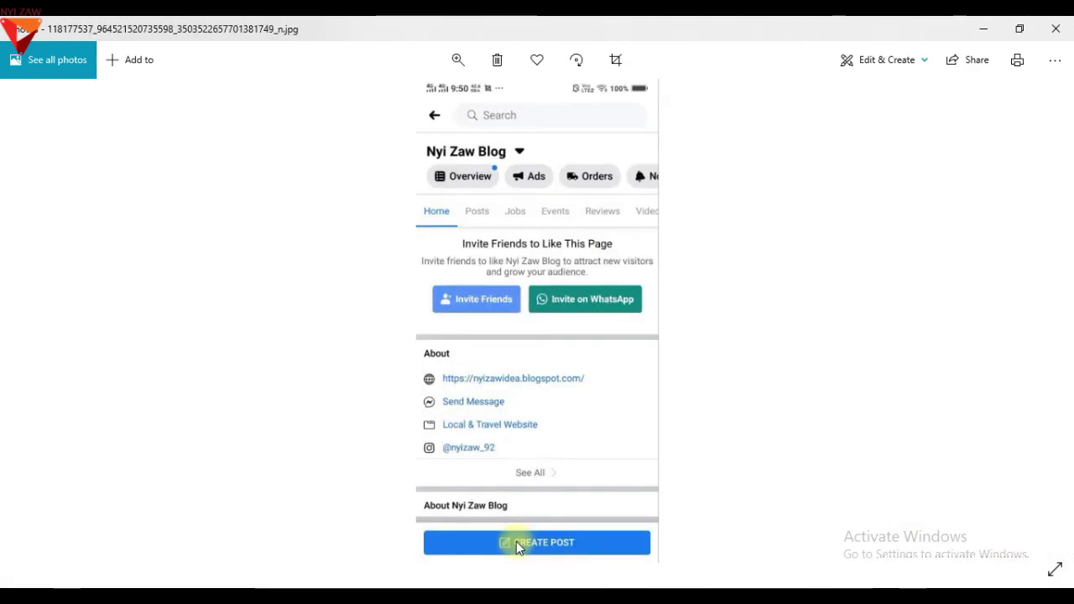
key("Left")
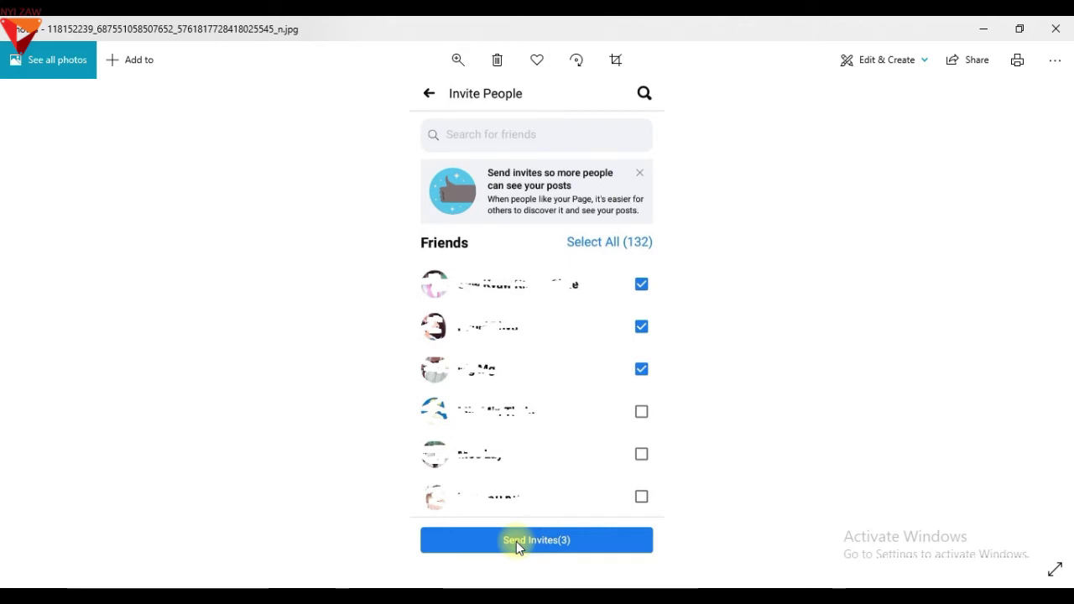
Review the invitation sequence from the Nyi Zaw Blog page's Invite Friends option through the unselected friends list to the three selected friends.
key("Right")
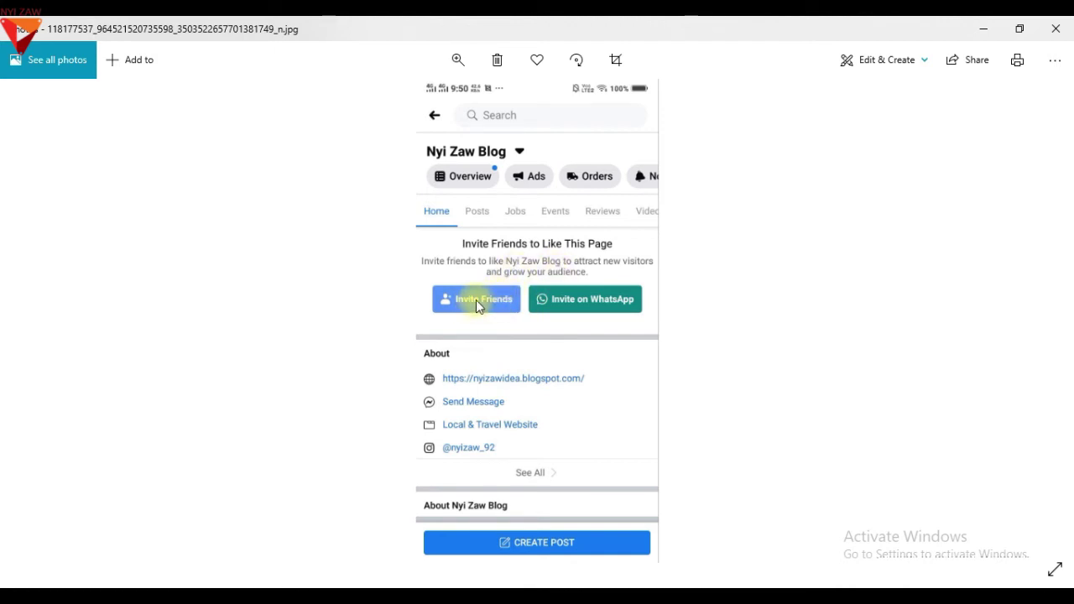
key("Right")
key("Right")
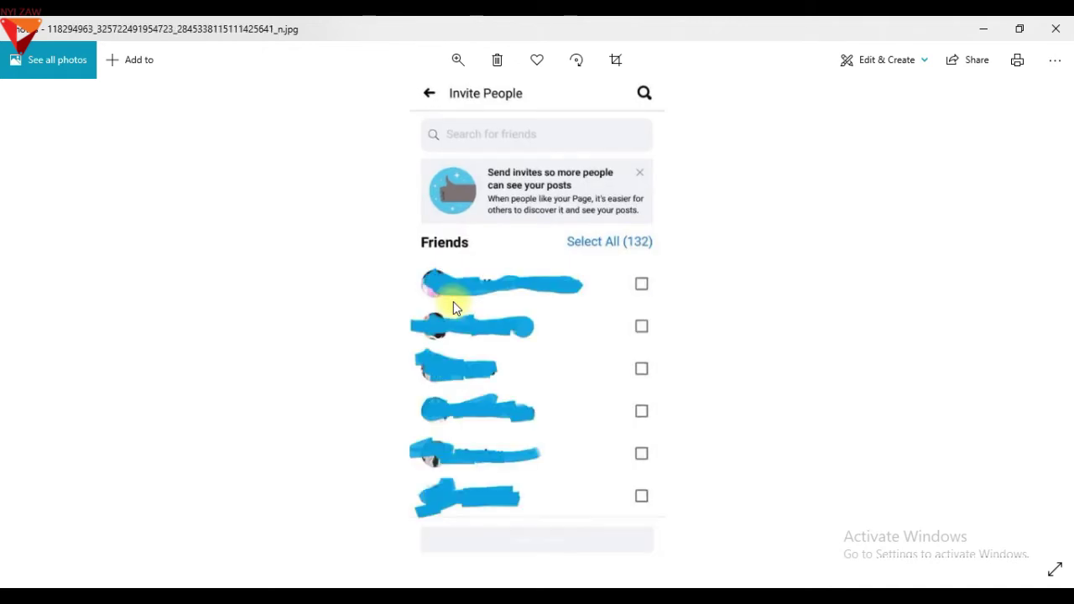
key("Right")
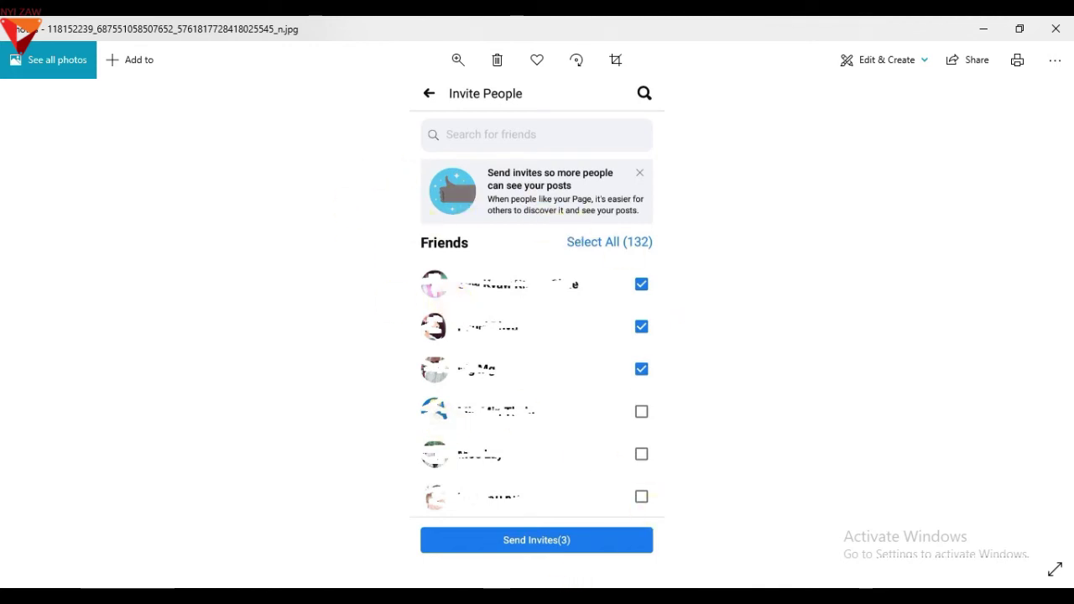
Switch to Facebook in Chrome and open Invite Friends from the Tech & Digital Marketing Guide page's invitation section.
mouse_move(716, 598)
left_click(709, 543)
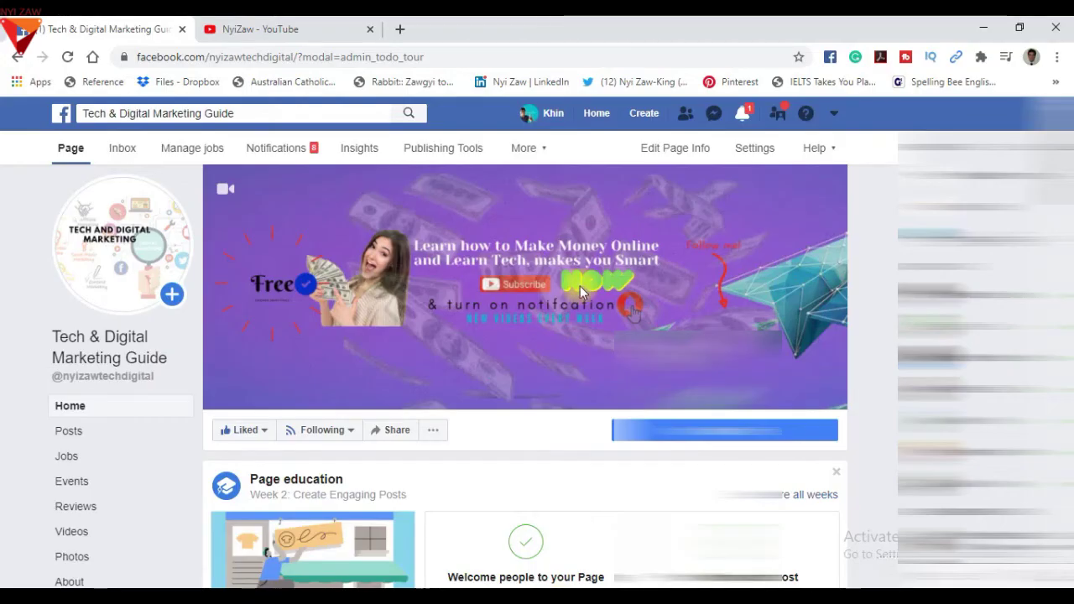
scroll(887, 283, "down", 5)
scroll(399, 395, "down", 4)
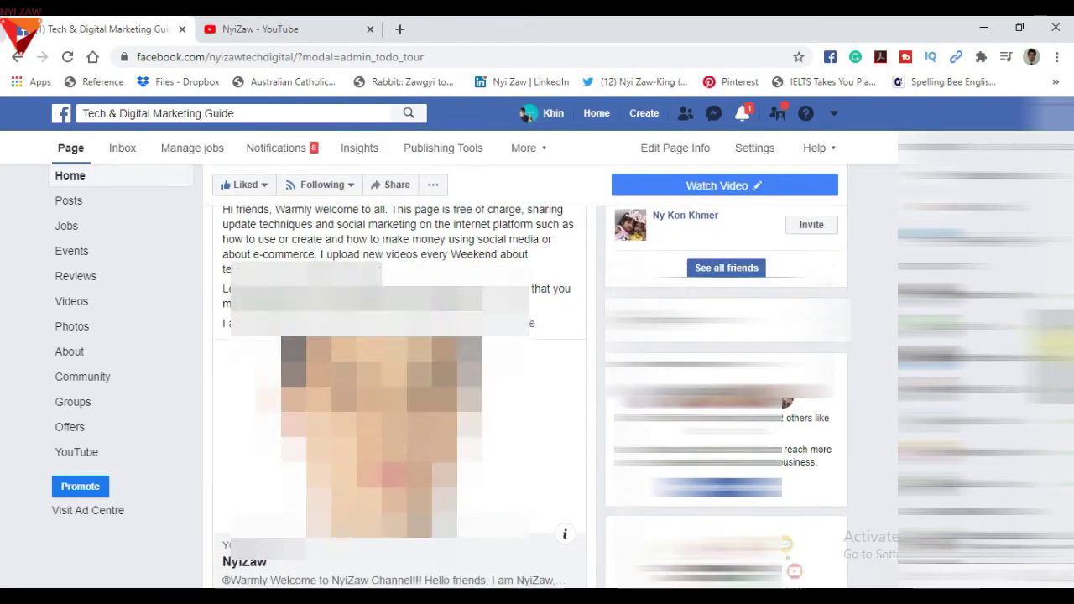
scroll(399, 394, "up", 1)
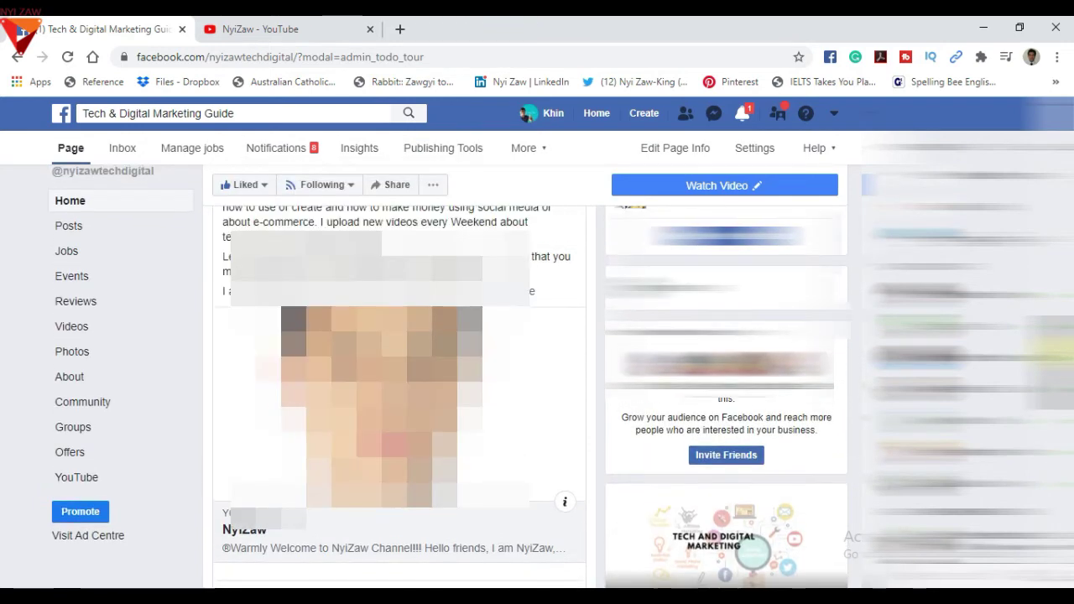
scroll(756, 336, "down", 2)
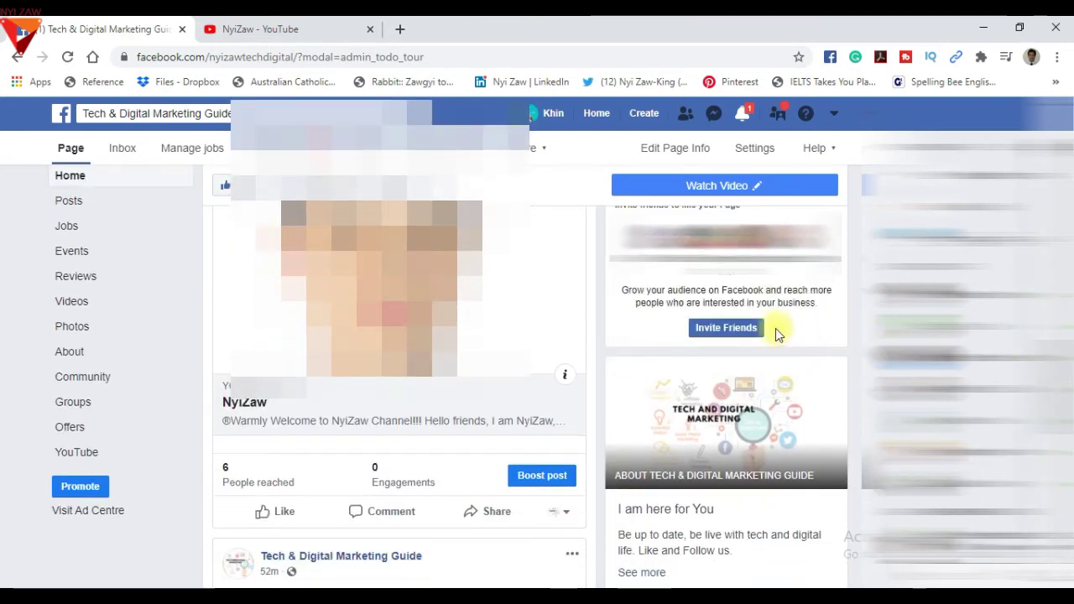
left_click(726, 328)
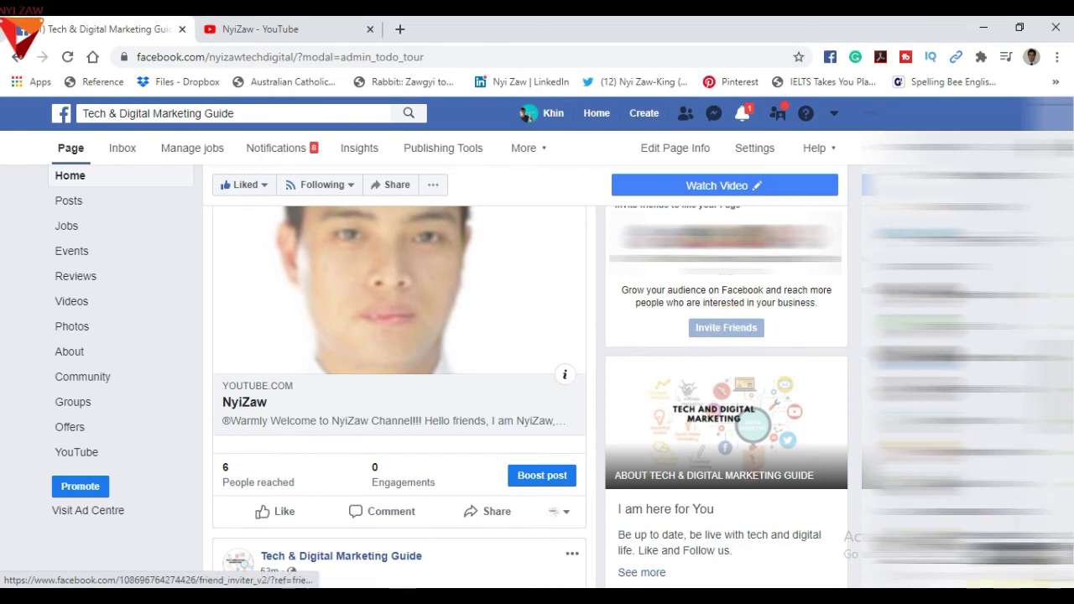
Try to invite a suggested friend to like the page and reopen Invite Friends from the invitation section.
scroll(849, 320, "up", 3)
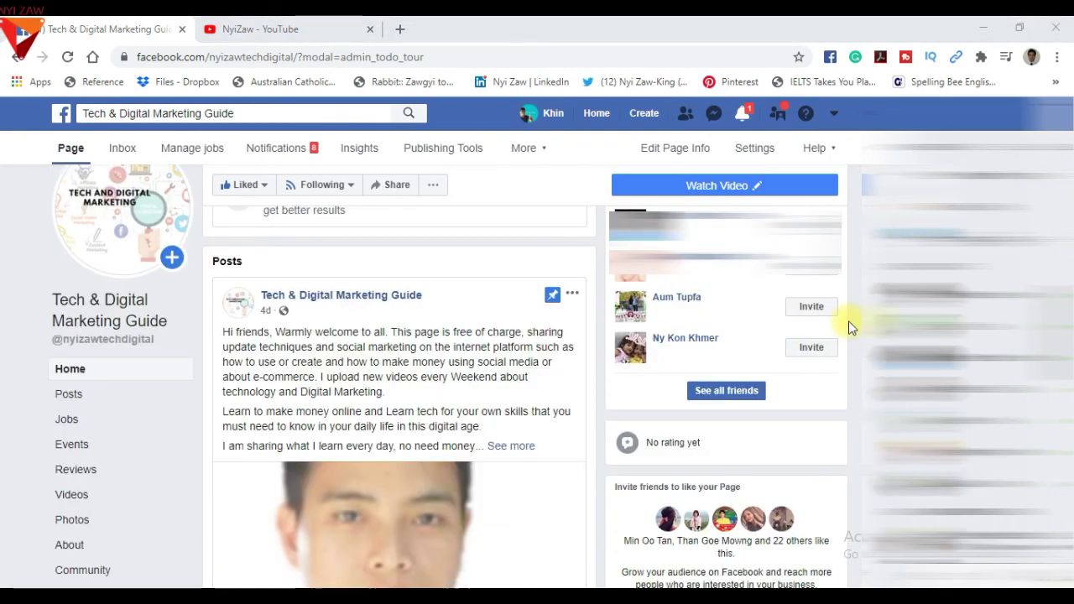
left_click(816, 308)
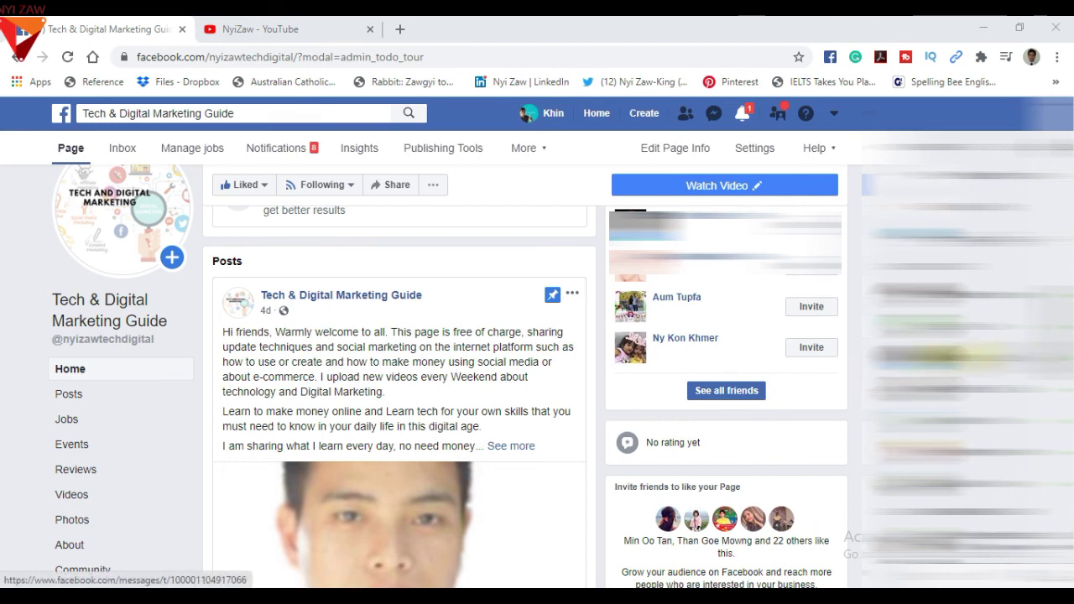
scroll(399, 378, "down", 4)
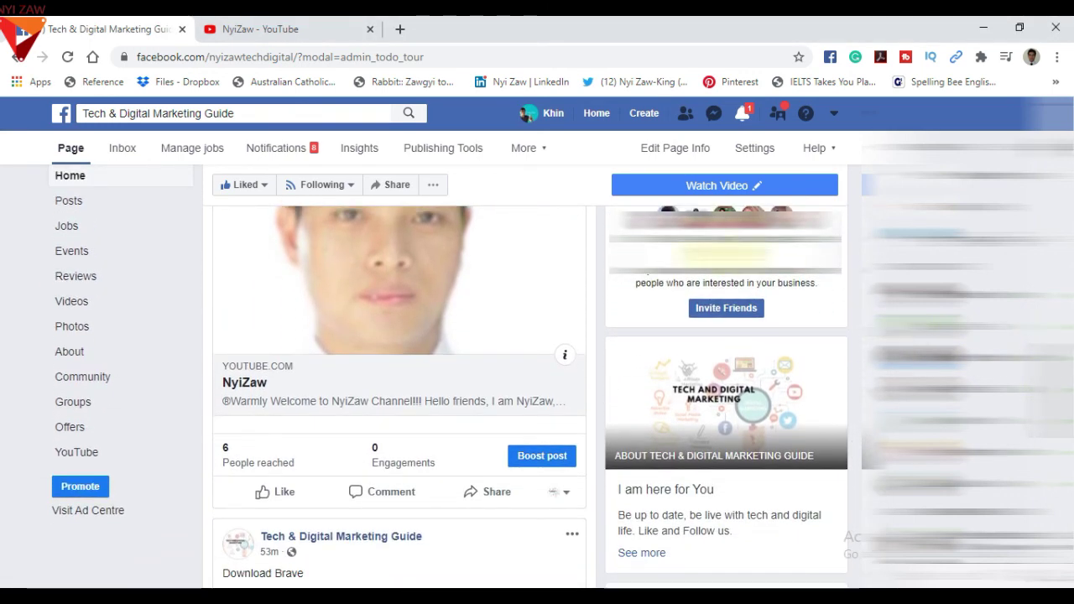
left_click(736, 316)
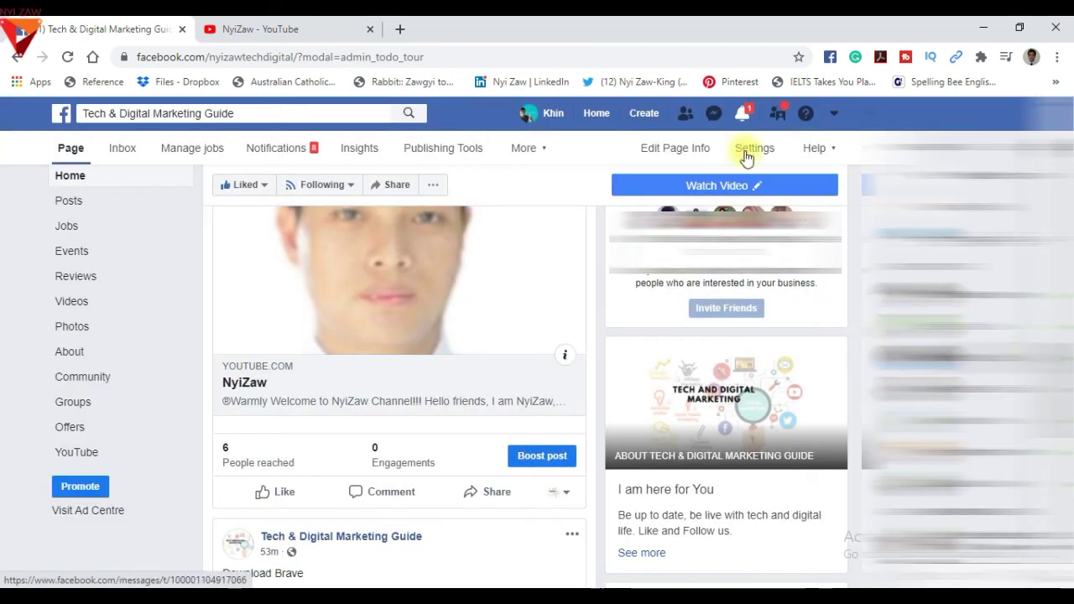
Open the personal Facebook profile and look at the shared Download Brave video post on its timeline.
left_click(547, 114)
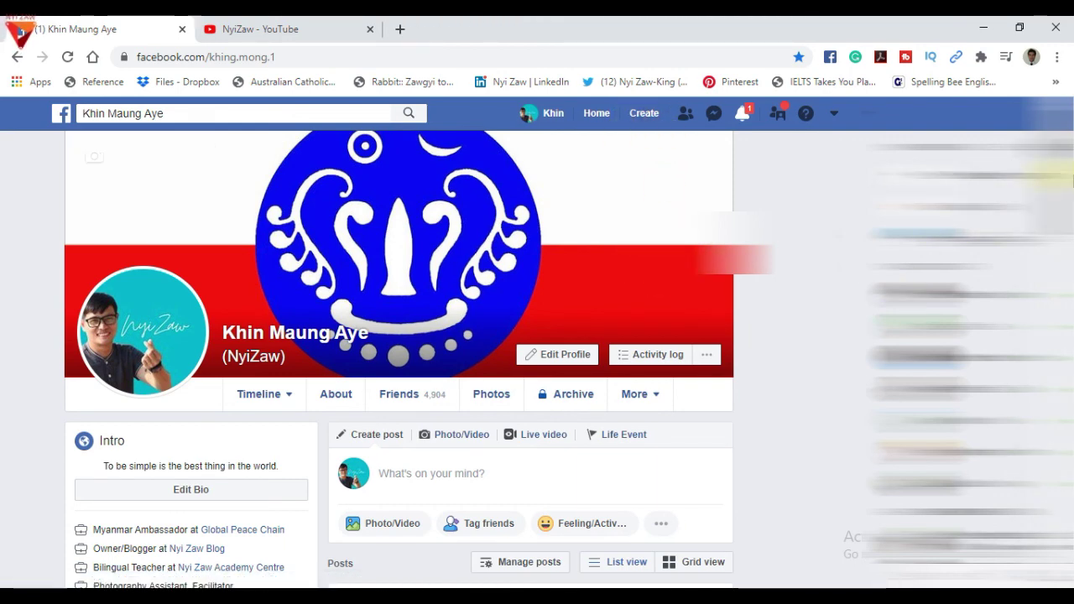
scroll(399, 336, "down", 3)
scroll(529, 378, "down", 2)
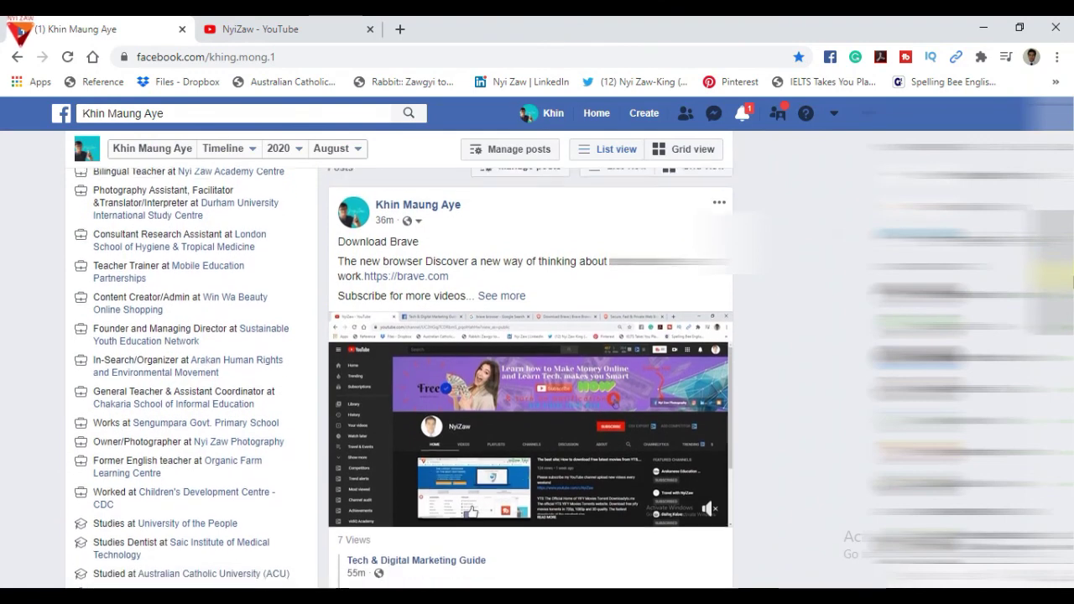
scroll(528, 378, "down", 1)
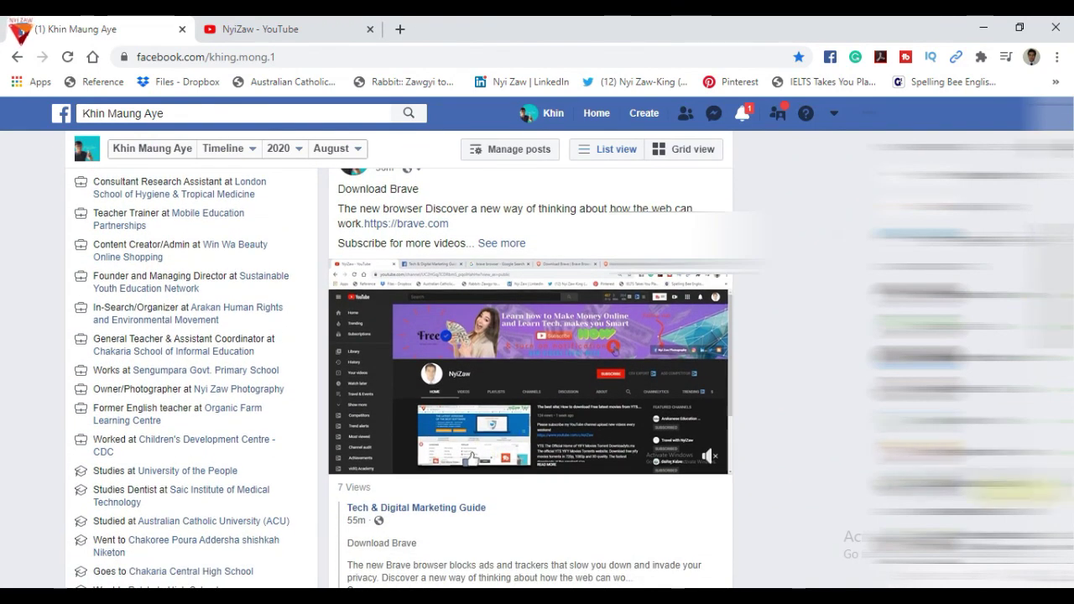